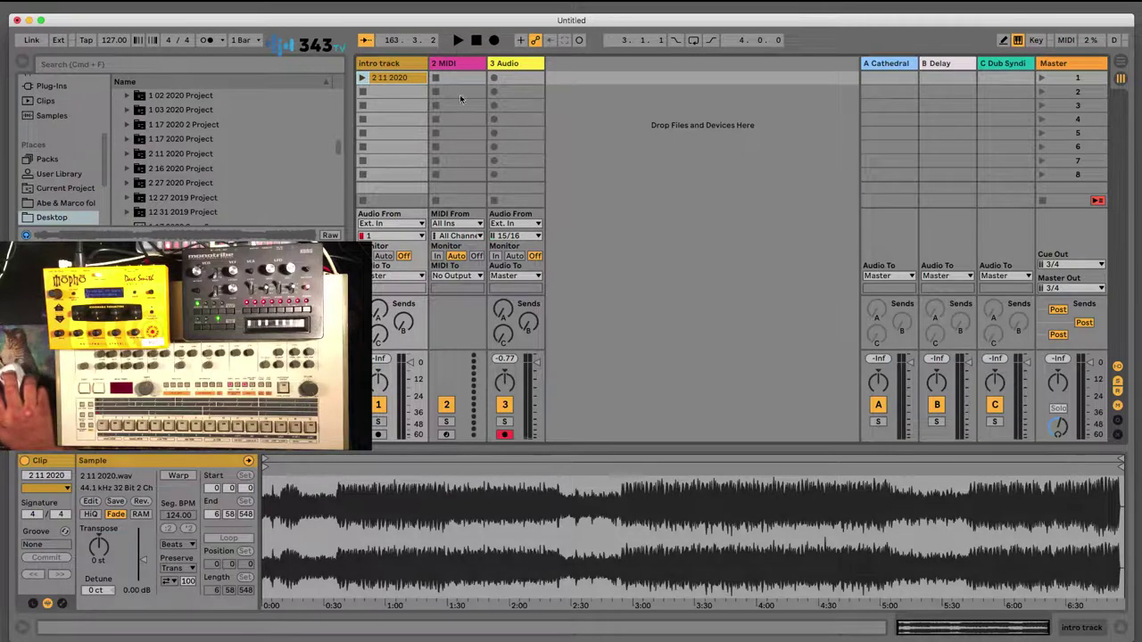
- Start the transport and record a drum machine loop into the first clip slot of the 3 Audio track
click(457, 40)
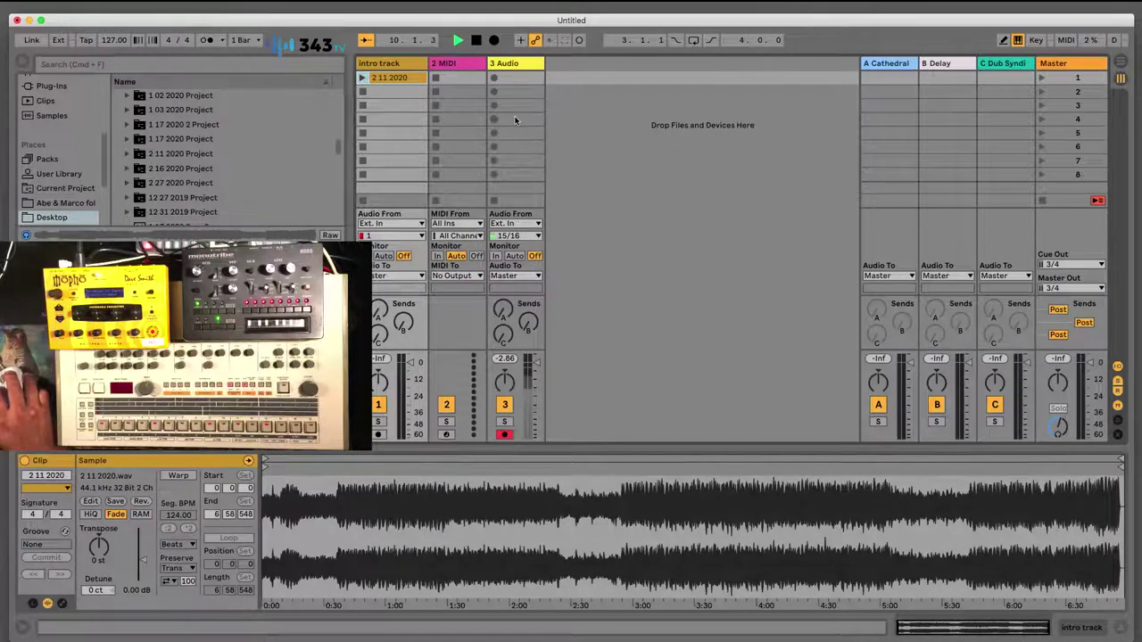
click(508, 78)
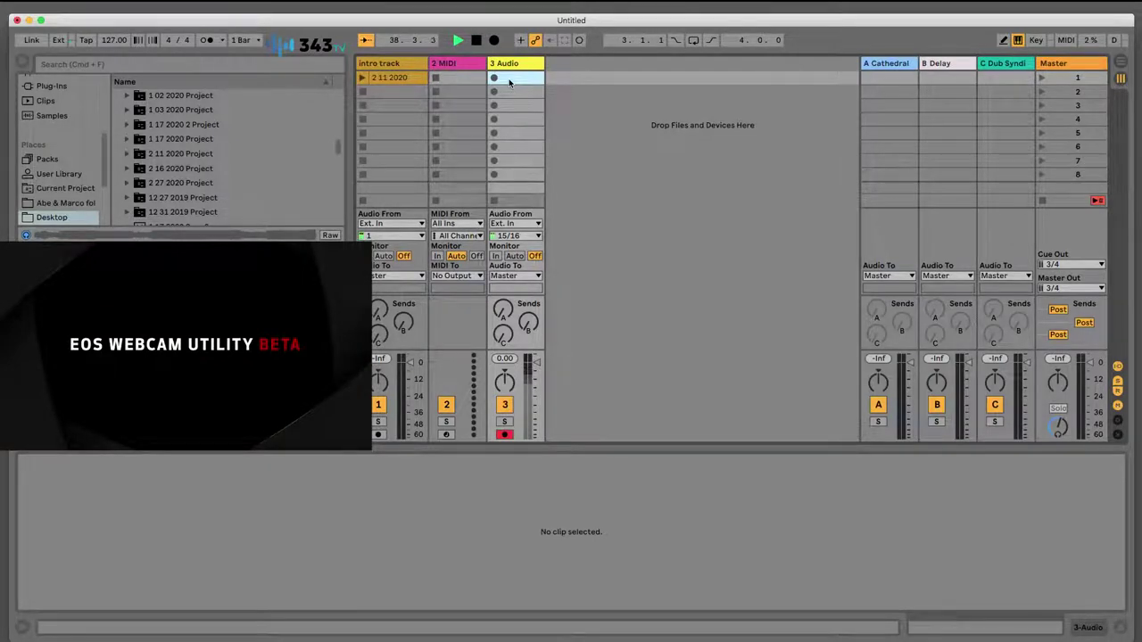
click(497, 80)
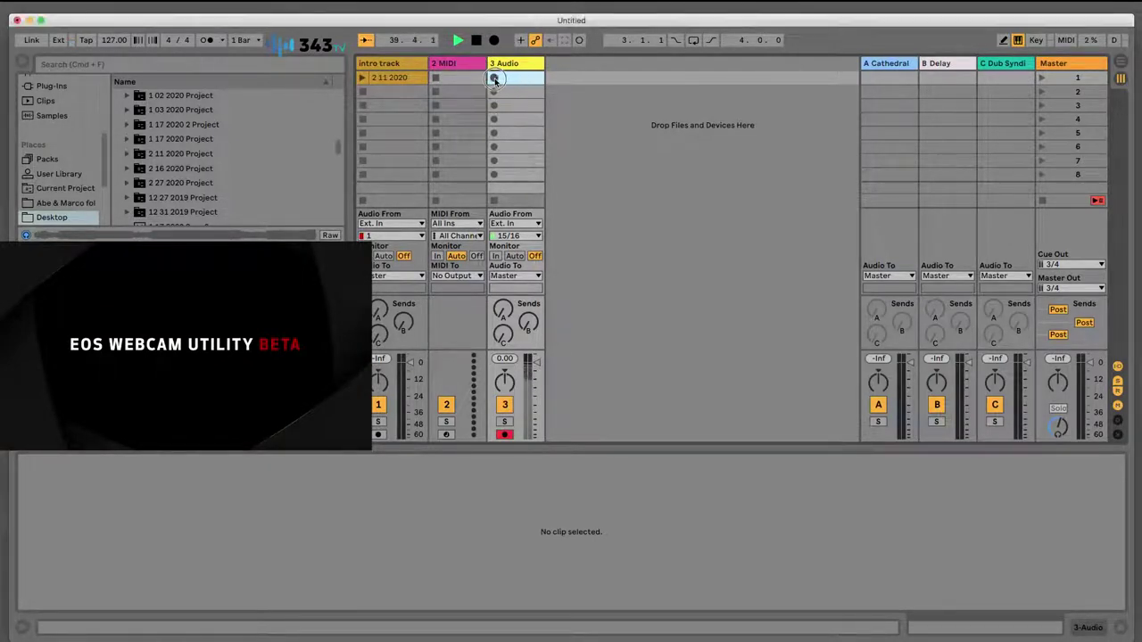
click(494, 79)
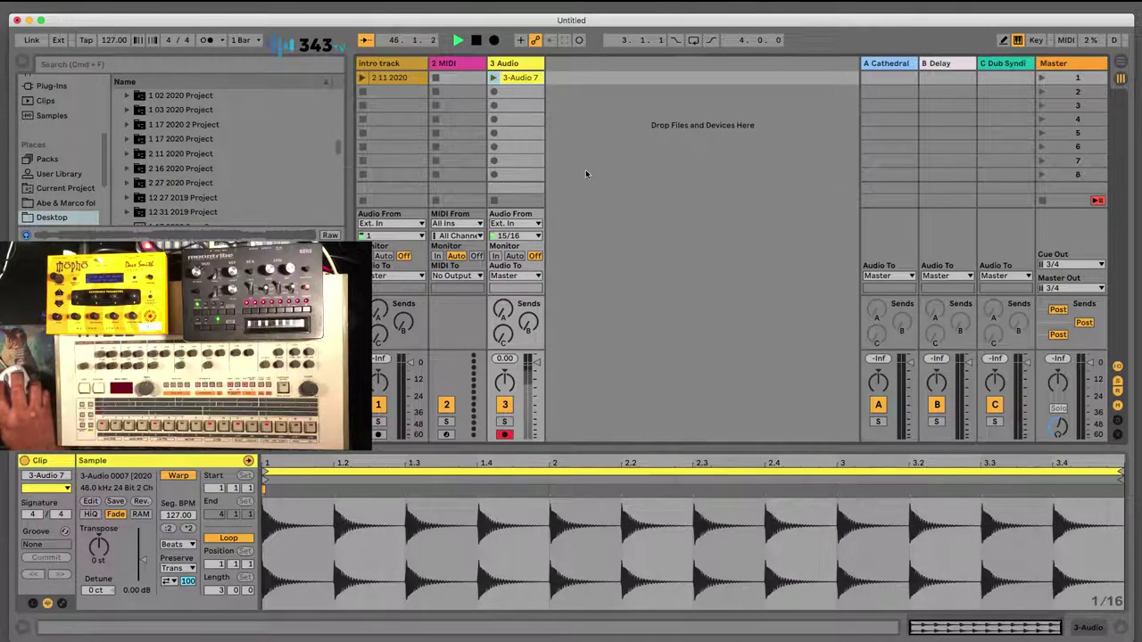
- Record three more drum takes into the second, third and fourth clip slots of the 3 Audio track
click(495, 91)
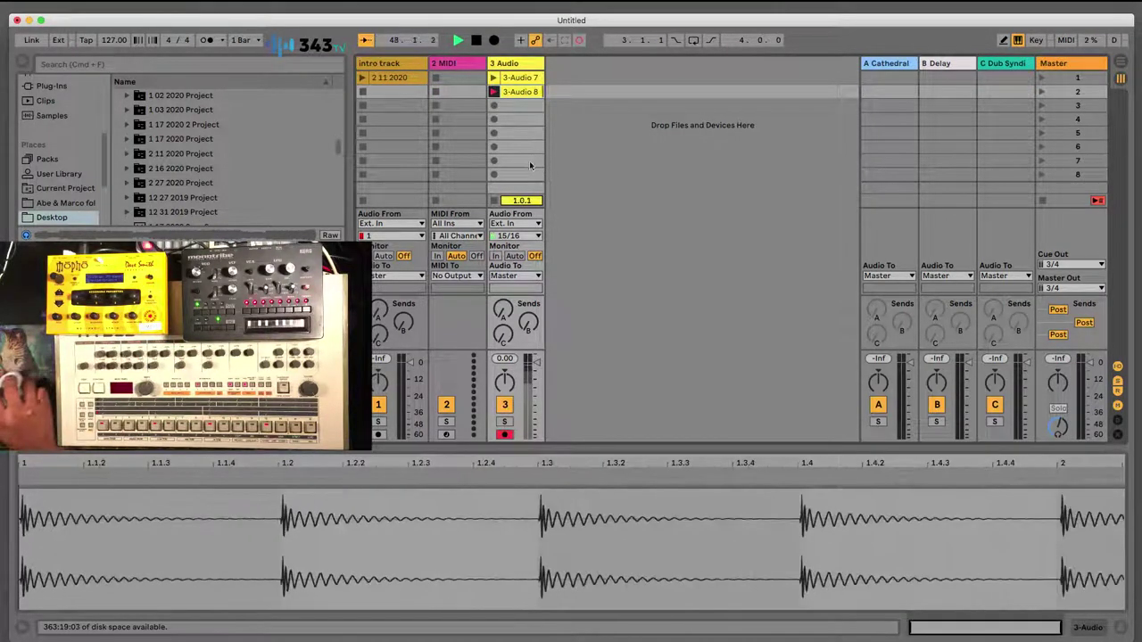
click(493, 201)
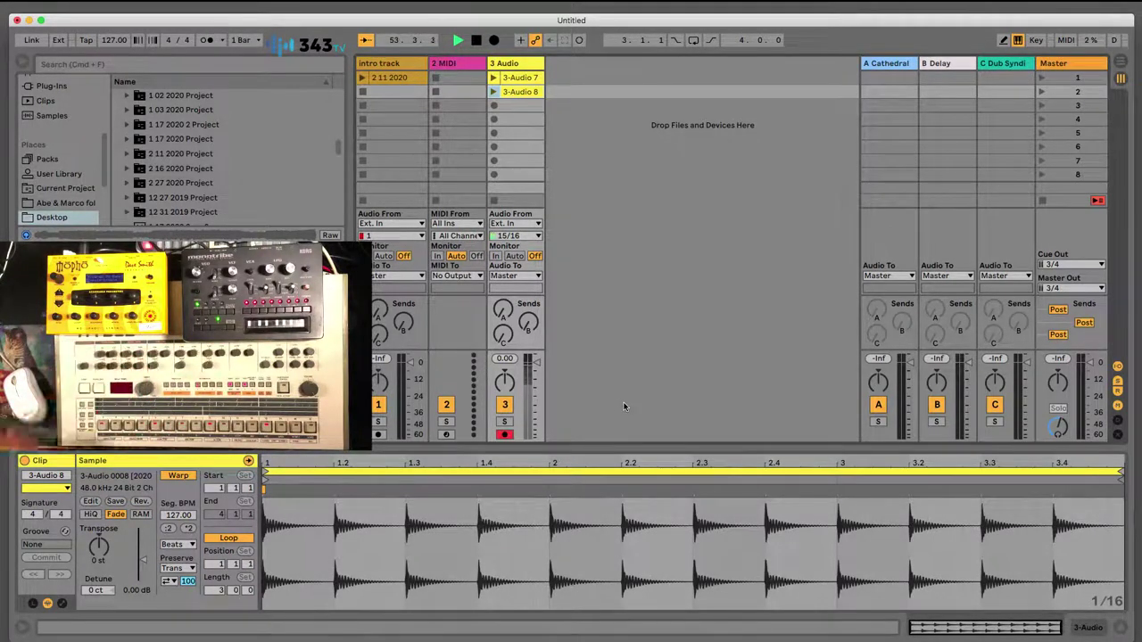
click(494, 106)
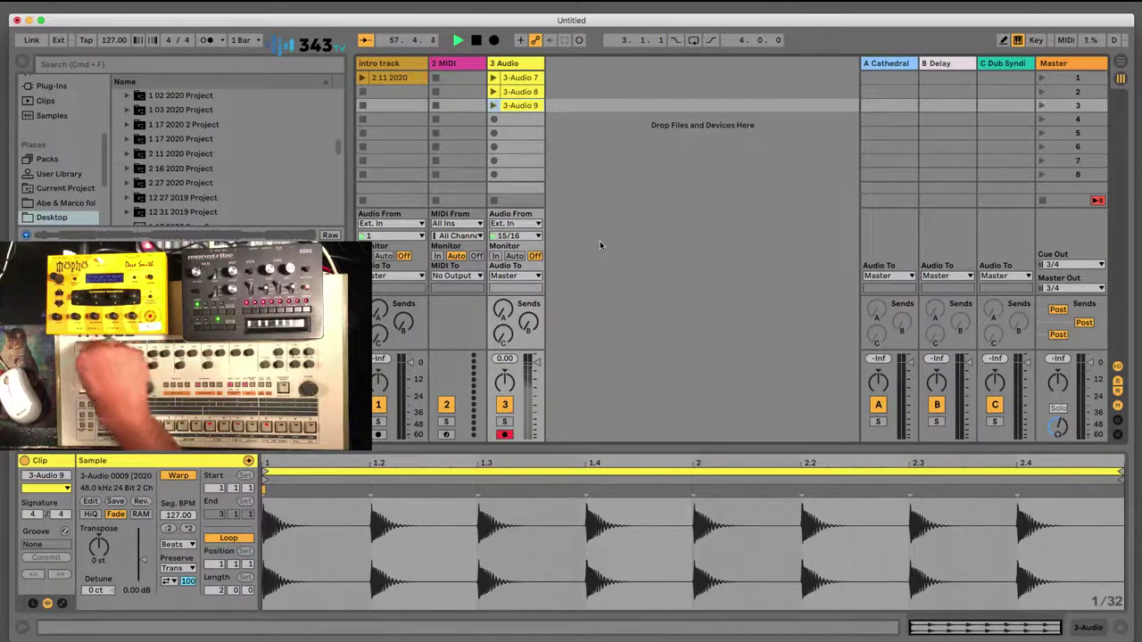
click(494, 119)
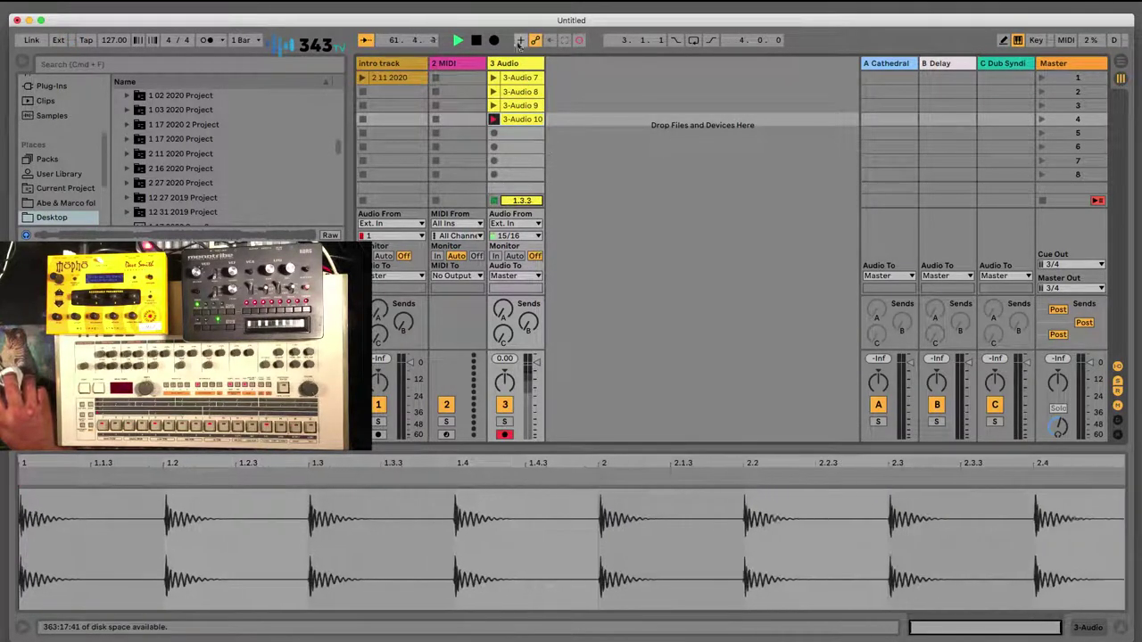
- Colour the four clips on the 3 Audio track purple, teal, magenta and brown, in slot order
right_click(514, 83)
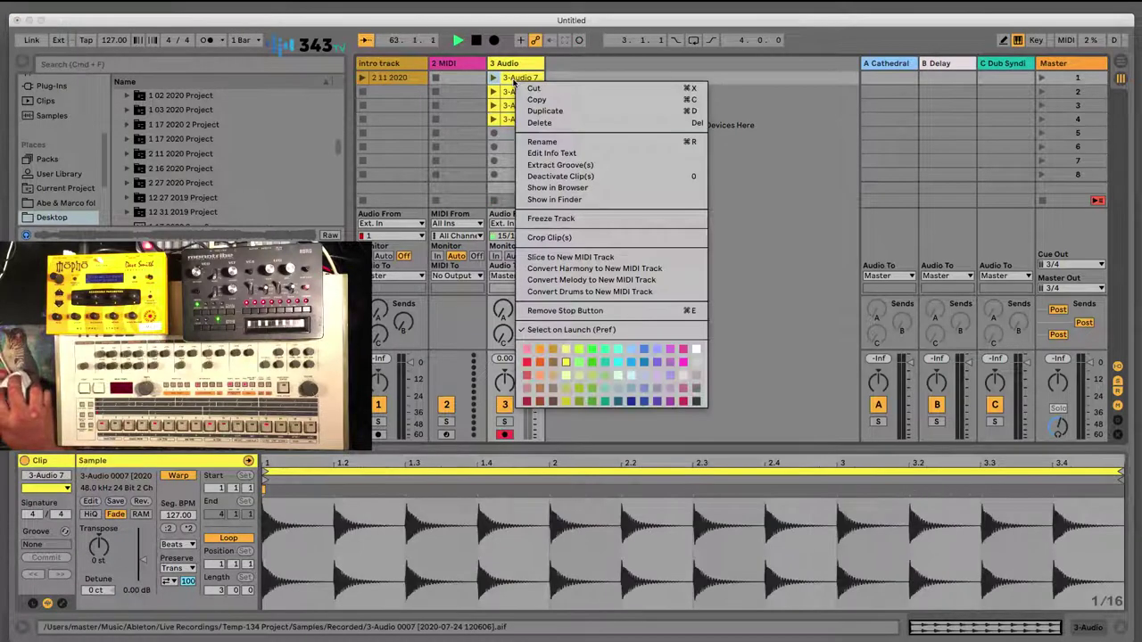
click(658, 363)
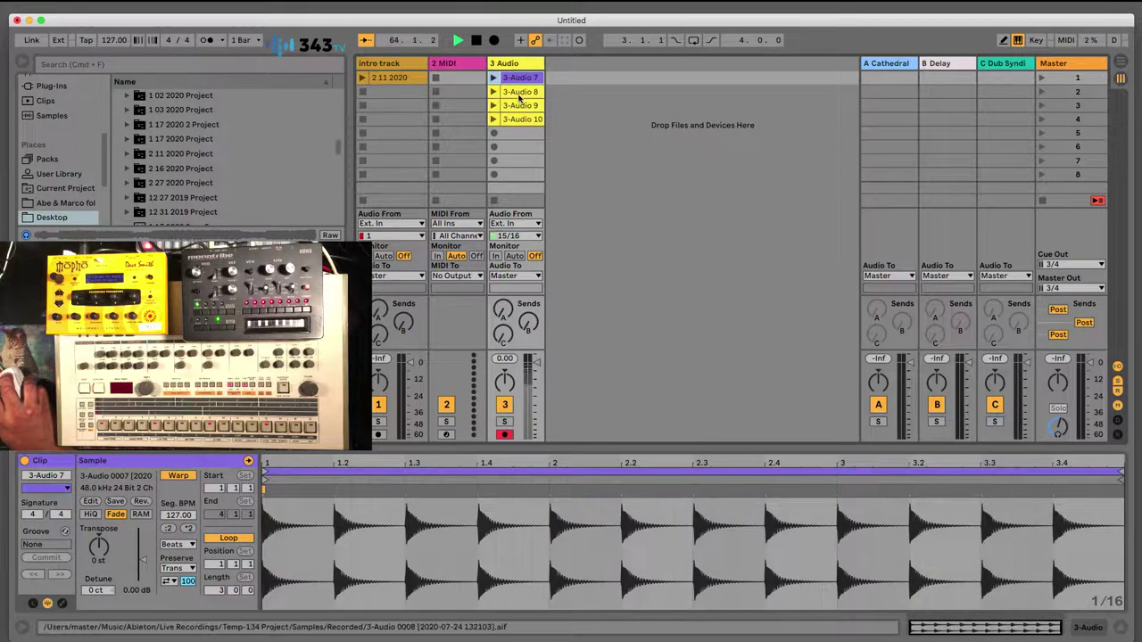
right_click(519, 94)
click(609, 383)
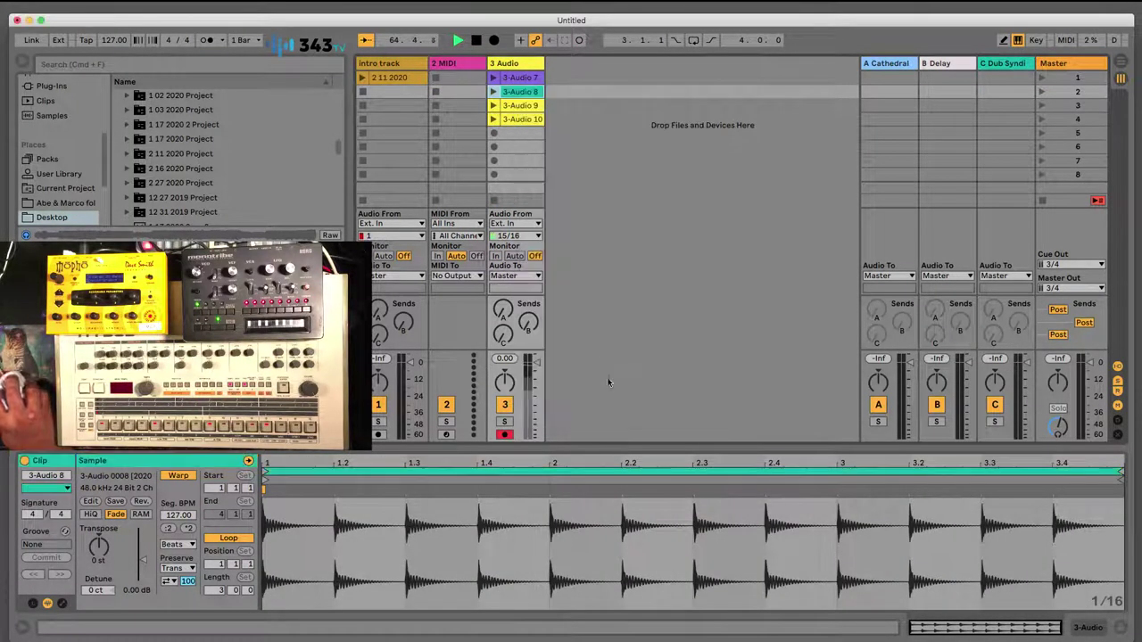
right_click(521, 108)
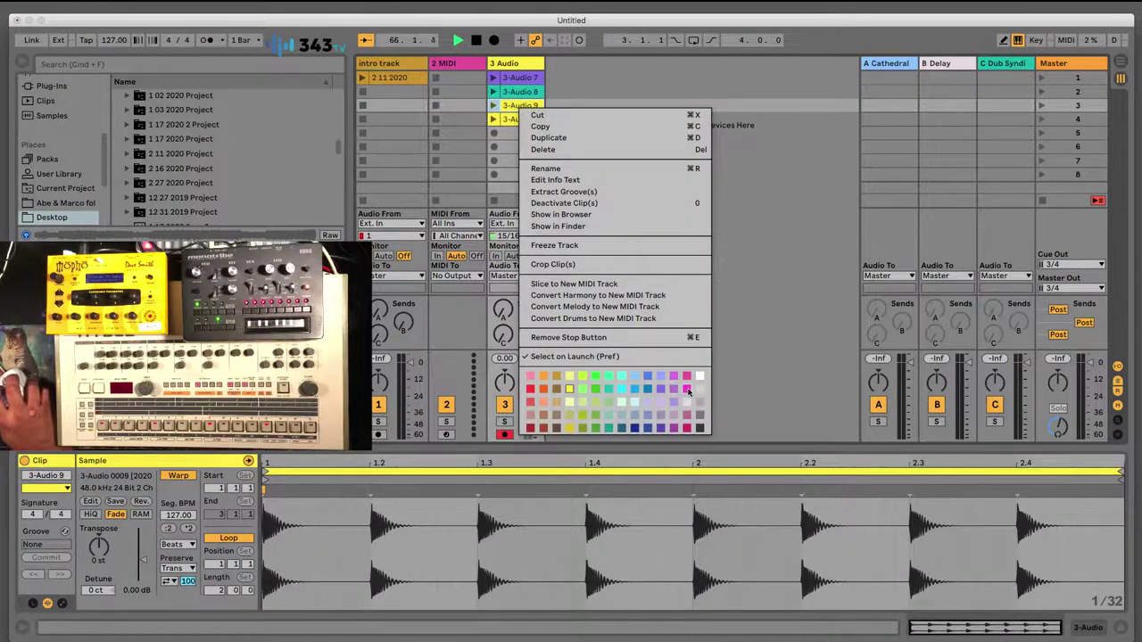
click(688, 390)
right_click(518, 122)
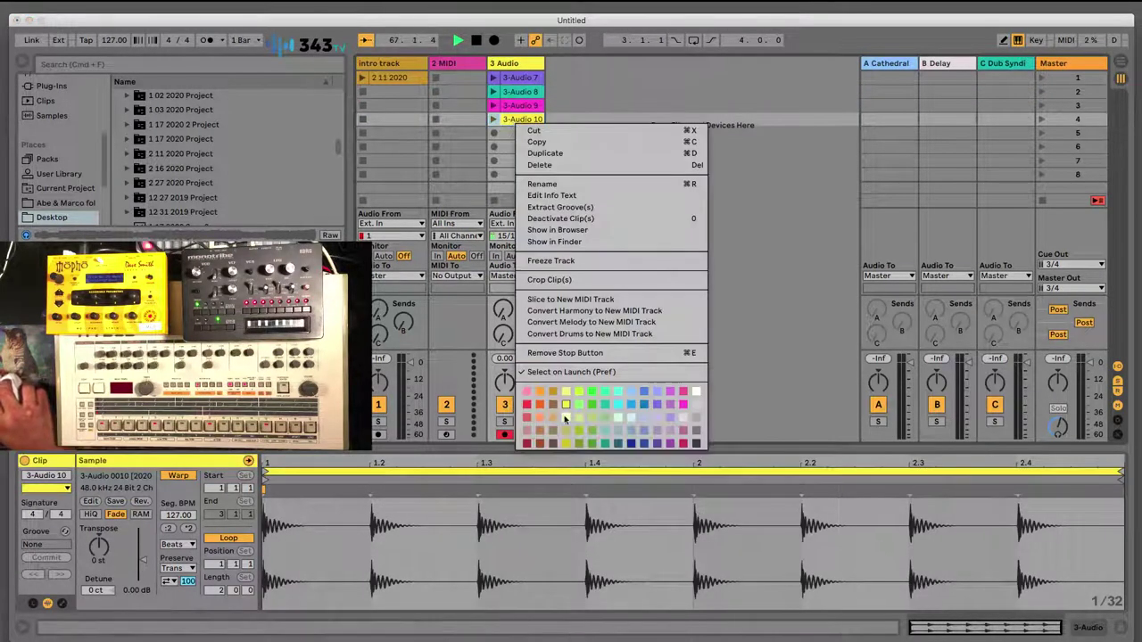
click(569, 417)
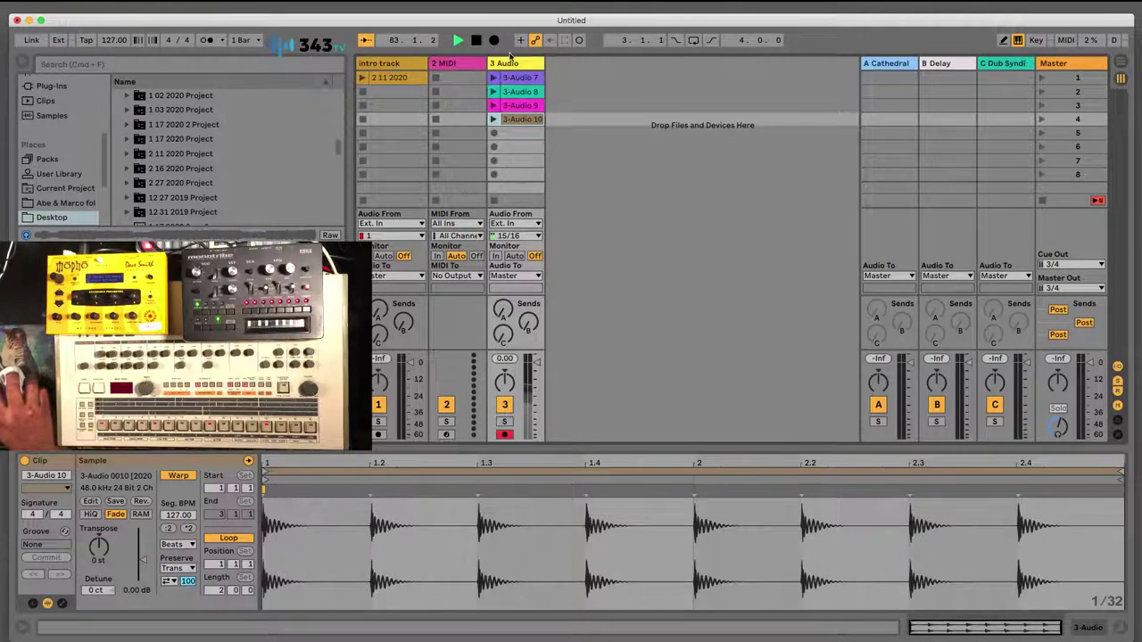
- Launch the first clip on the 3 Audio track and disarm that track
click(494, 78)
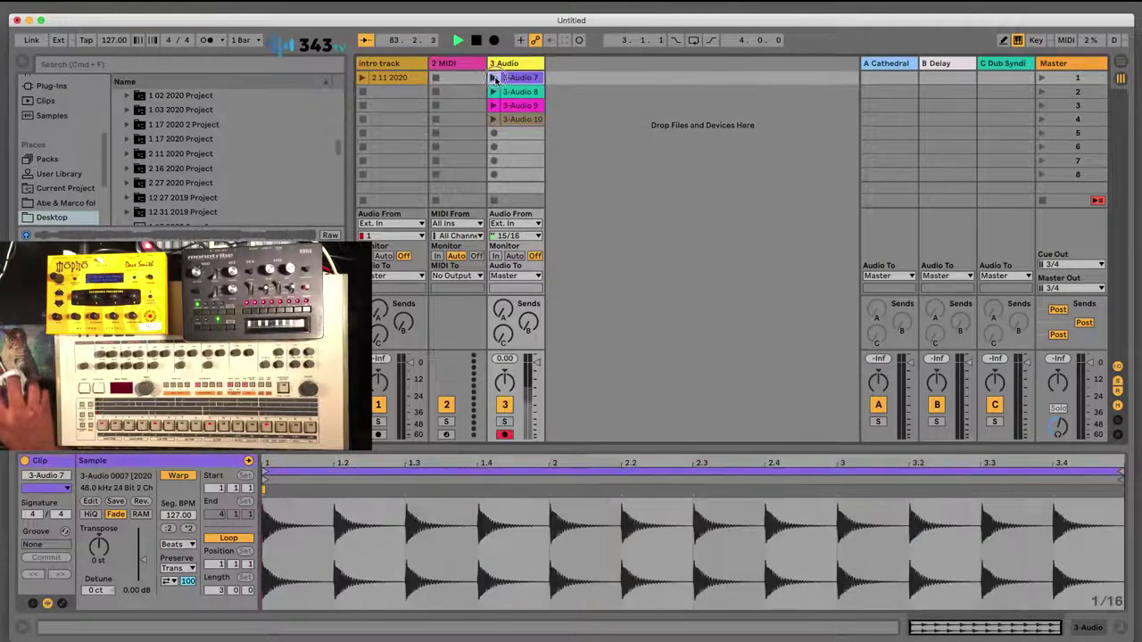
click(505, 435)
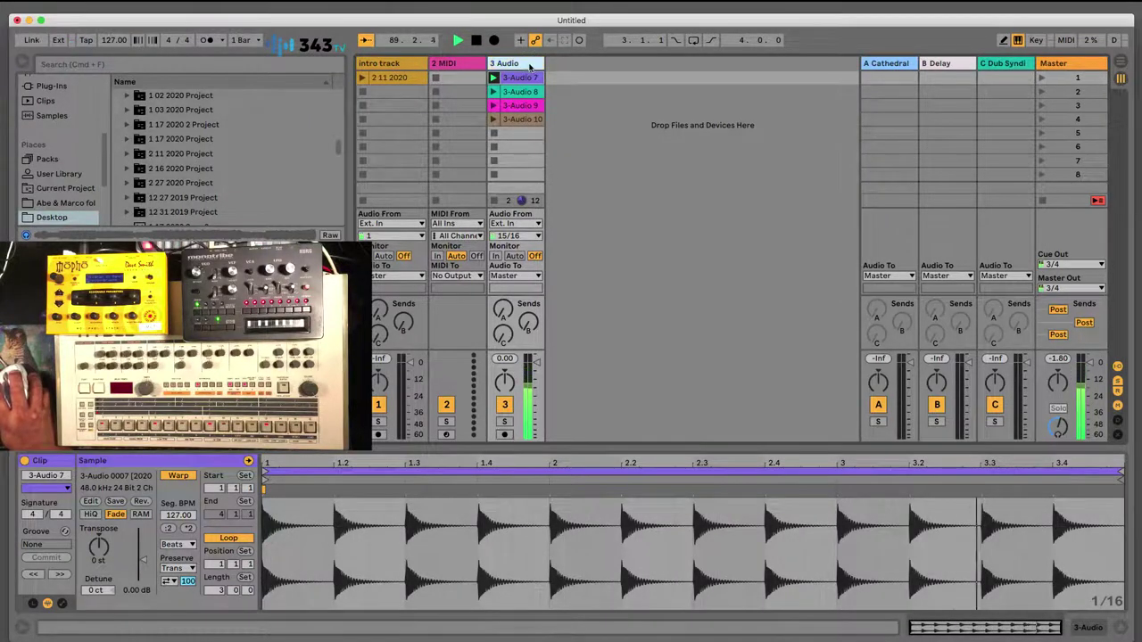
- Insert a new audio track beside 3 Audio, set its external input to 15/16 and arm it for recording
key(super+t)
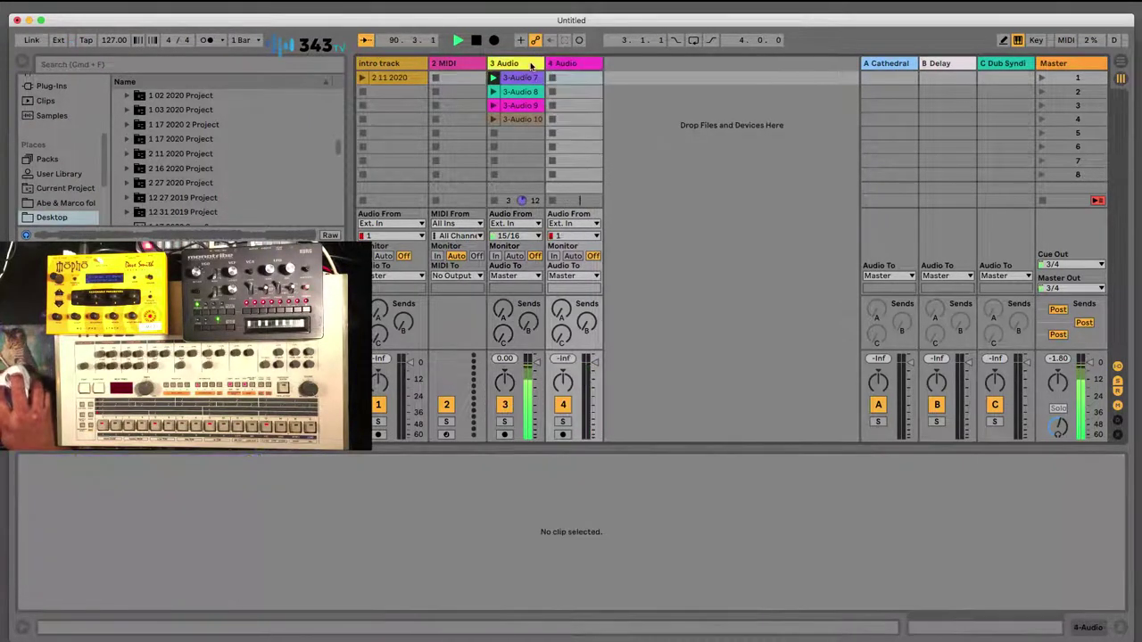
click(586, 235)
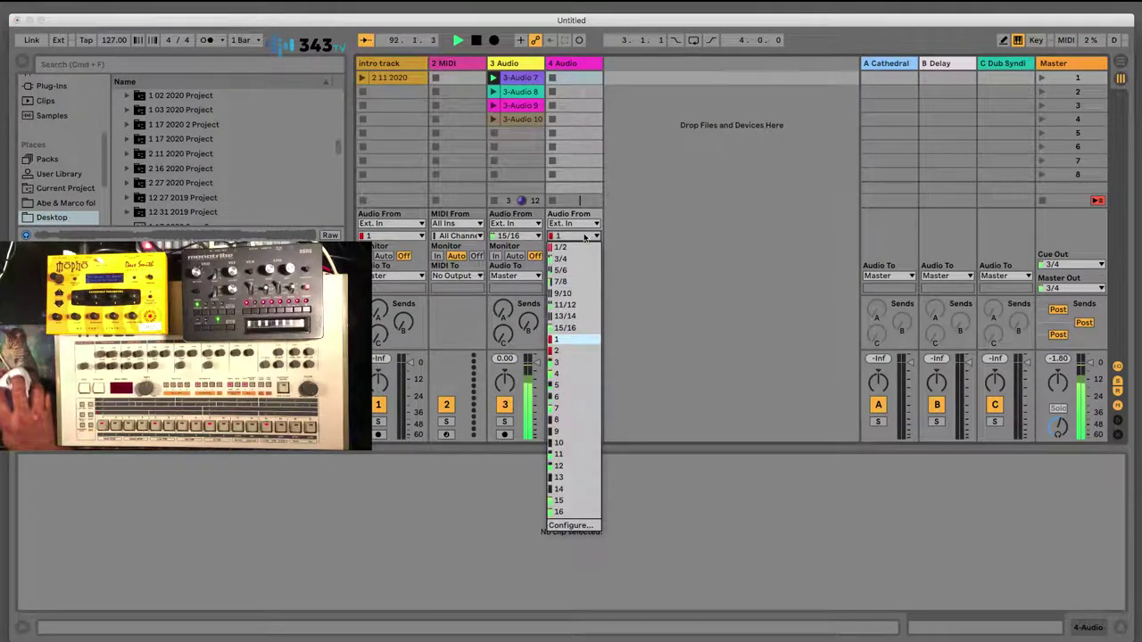
click(573, 328)
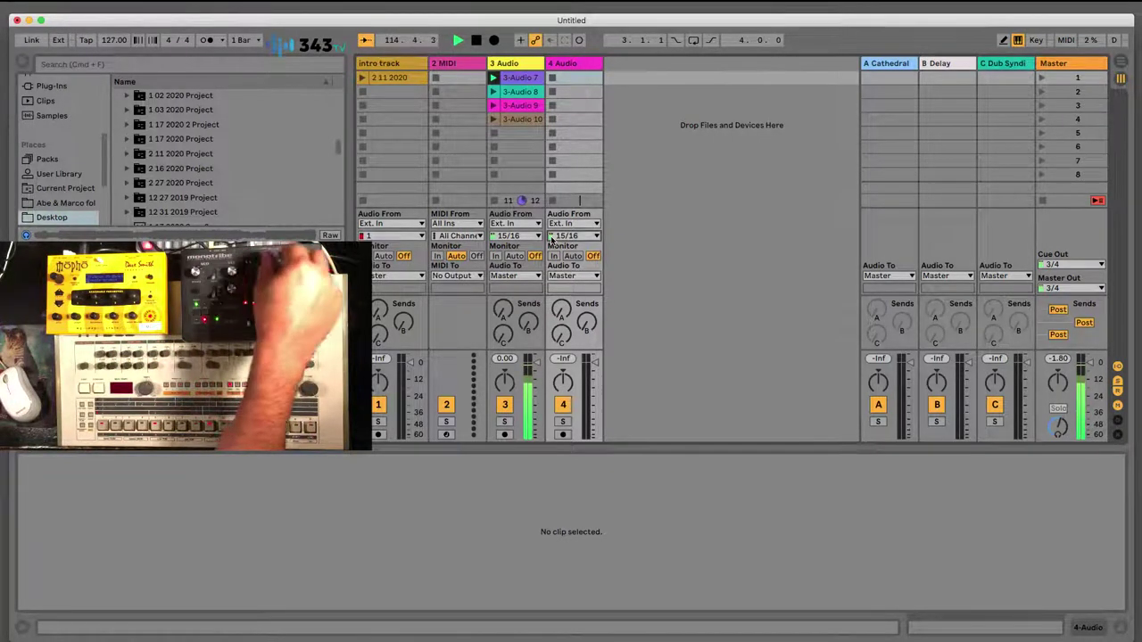
click(563, 434)
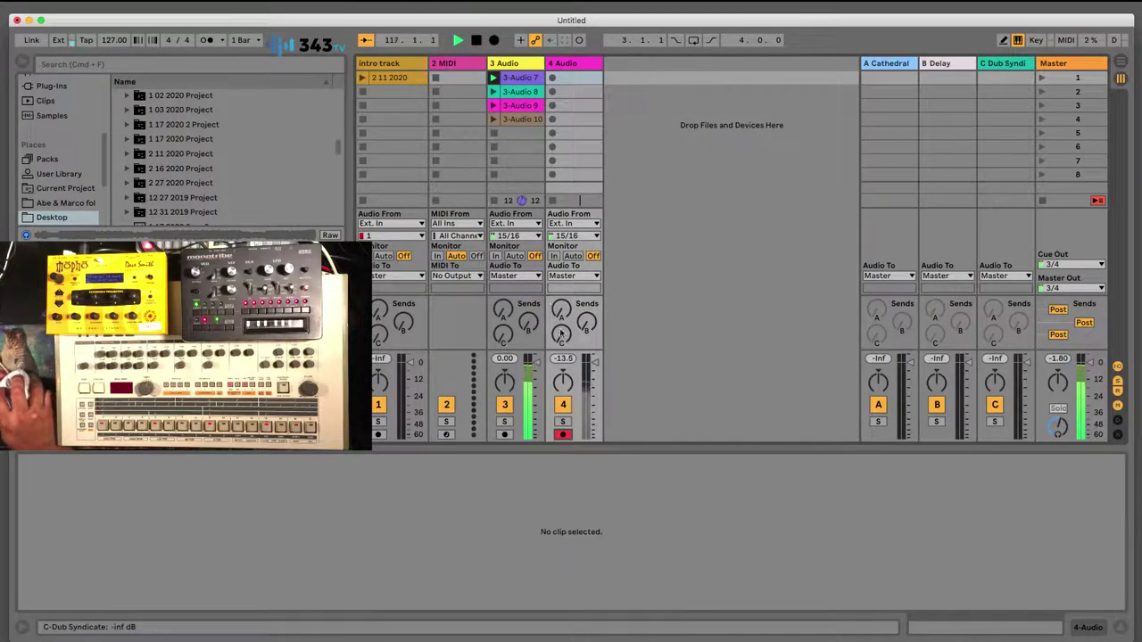
- Record four synth takes, one after another, into the first four clip slots of the 4 Audio track
click(552, 78)
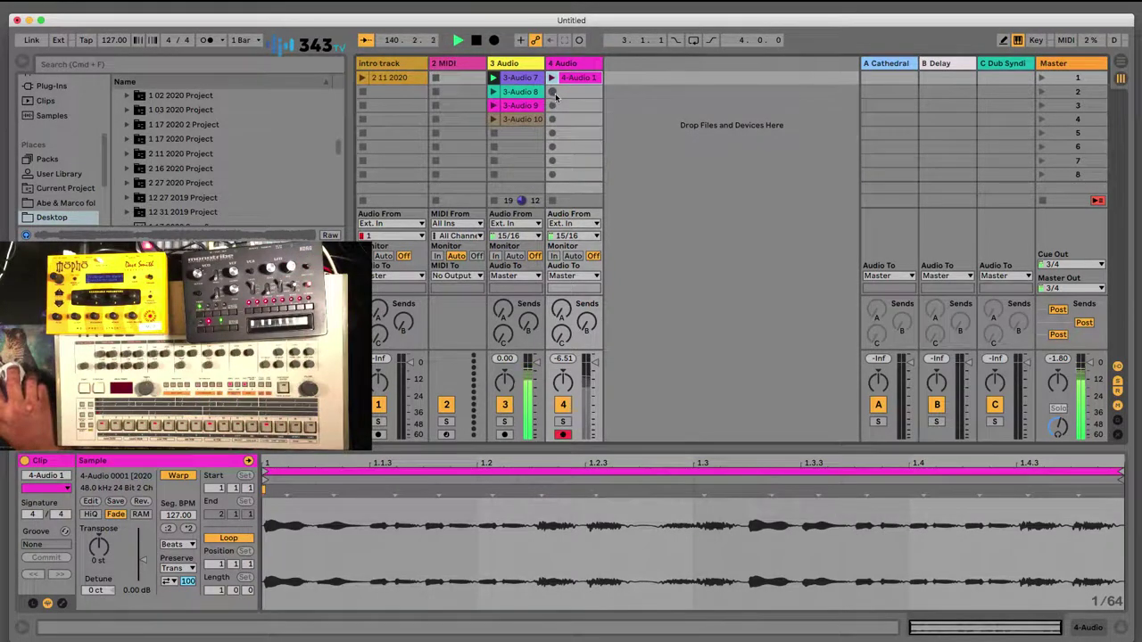
click(554, 93)
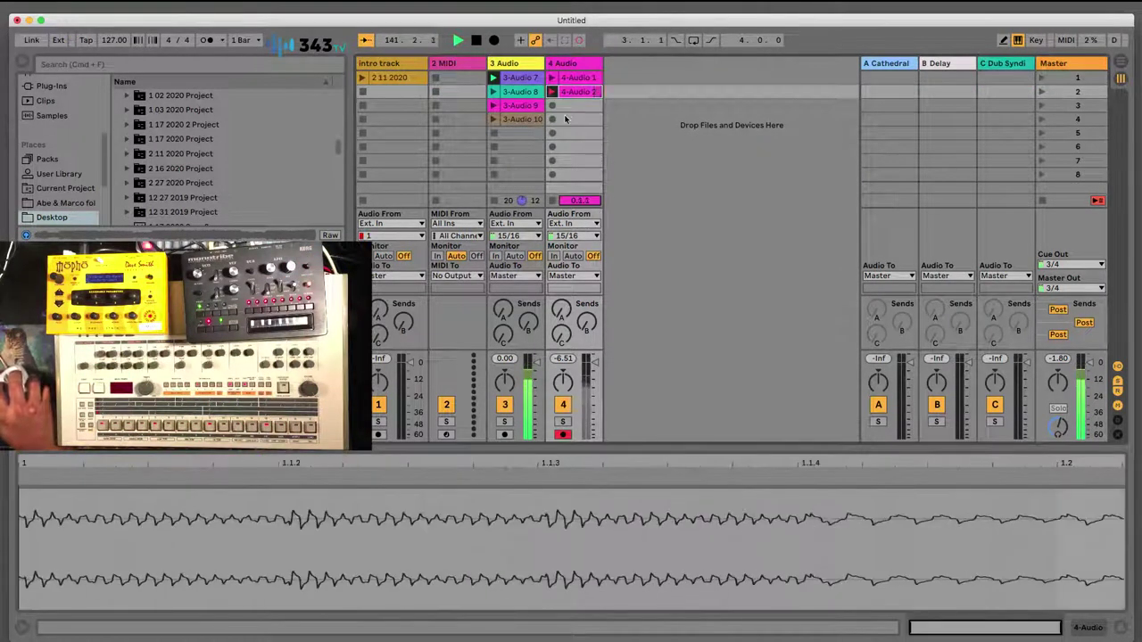
click(553, 201)
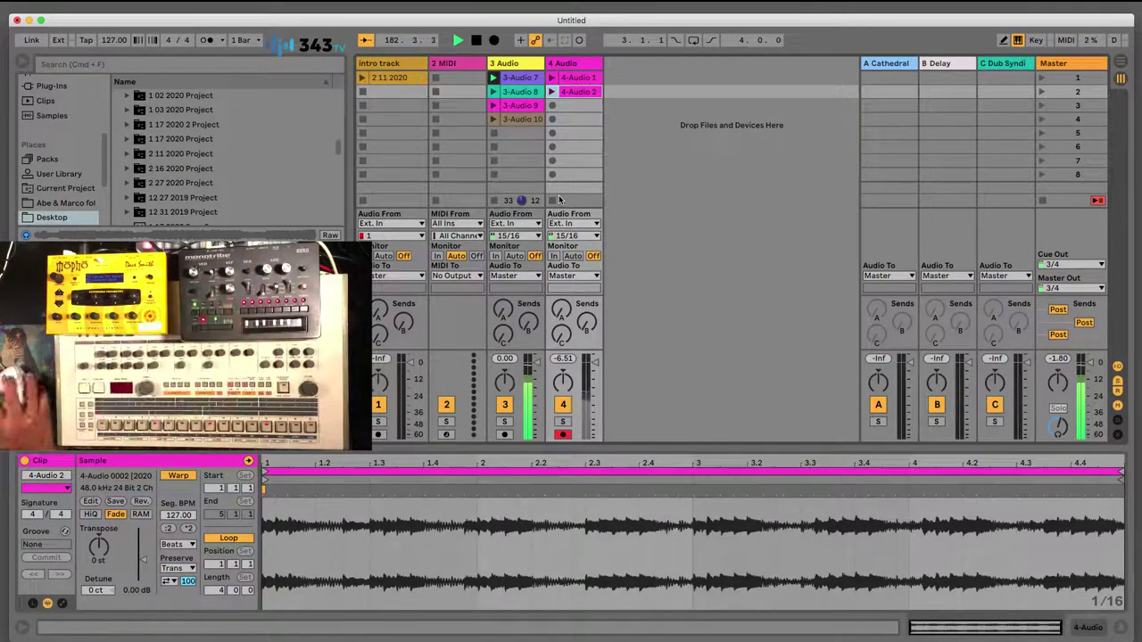
click(552, 105)
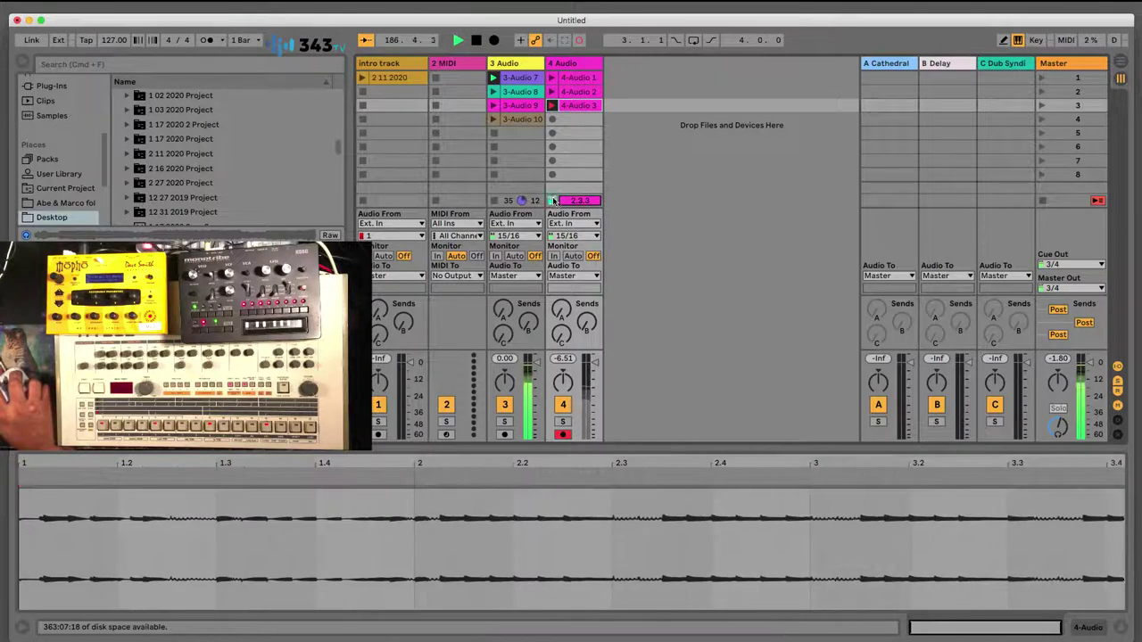
click(552, 106)
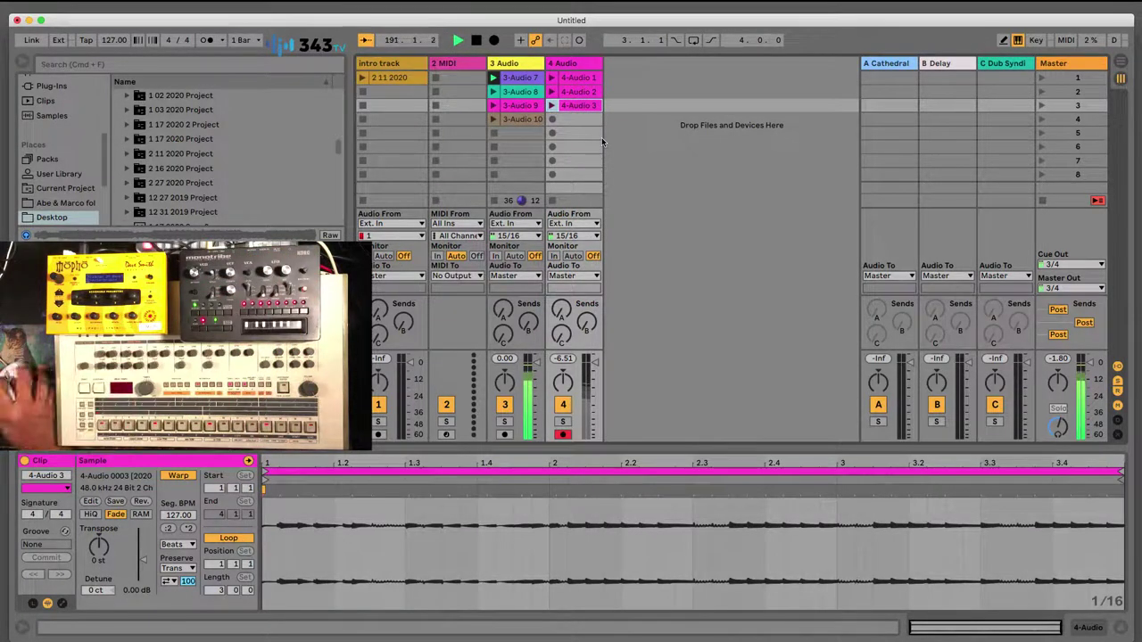
click(552, 119)
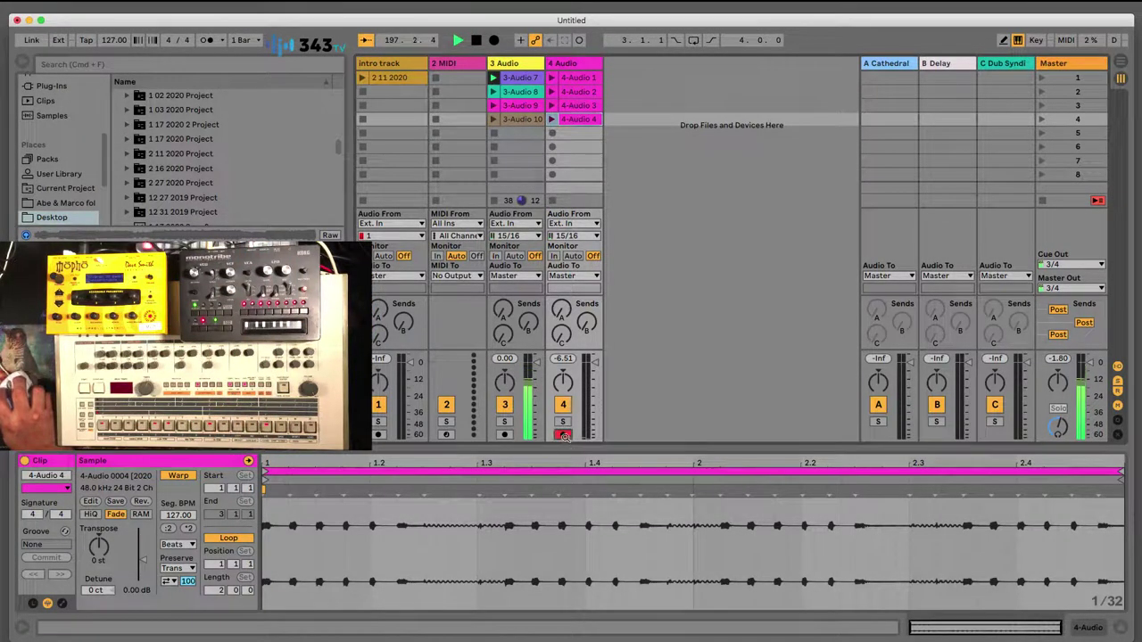
- Launch the first clip on the 4 Audio track and colour its four clips blue, orange, greyish blue and light grey, in slot order
click(553, 79)
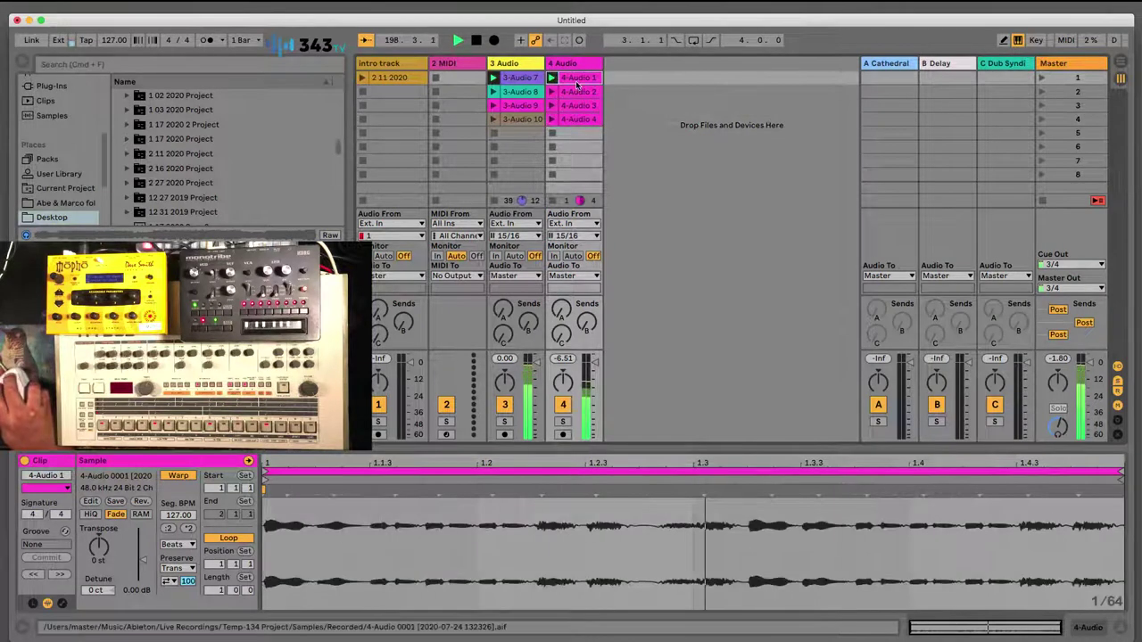
right_click(580, 83)
click(676, 379)
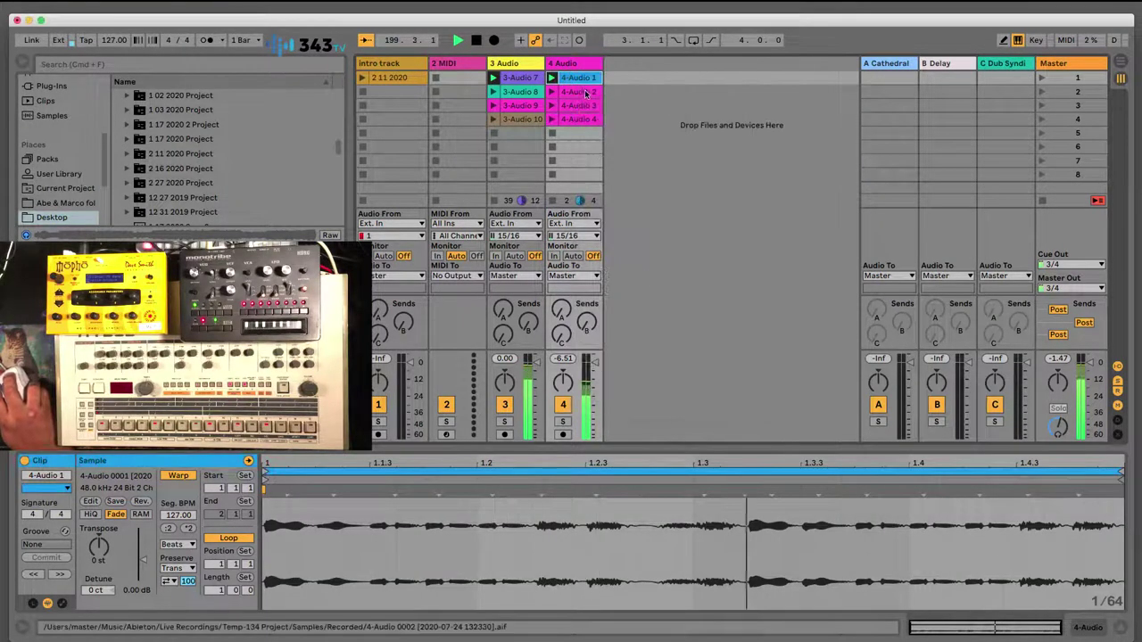
right_click(581, 93)
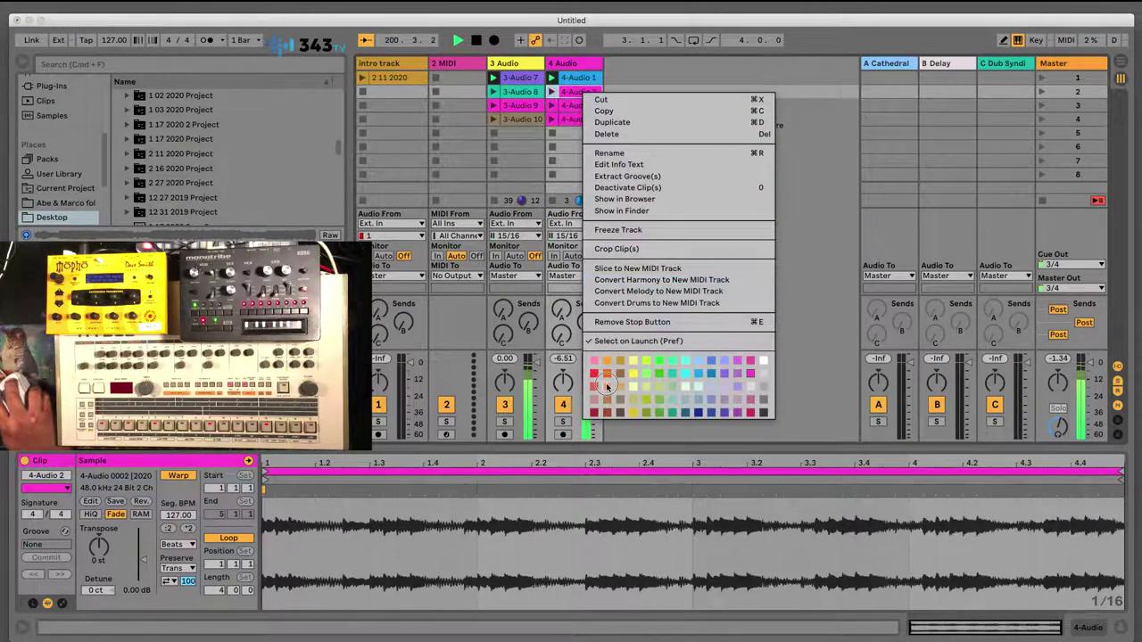
click(607, 386)
right_click(577, 108)
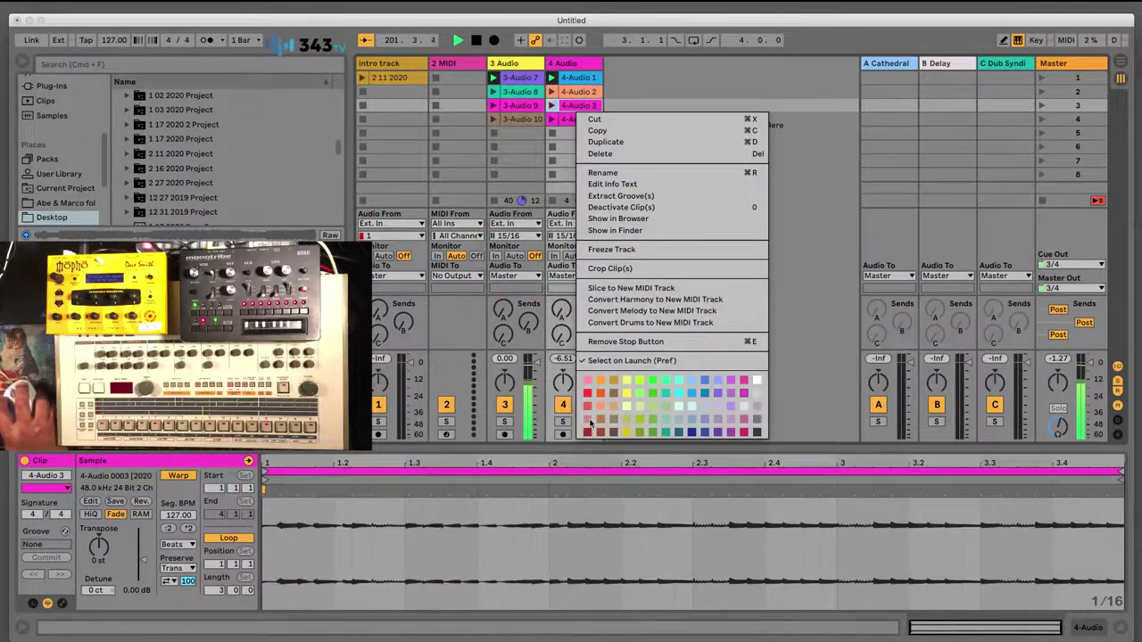
click(699, 425)
right_click(582, 119)
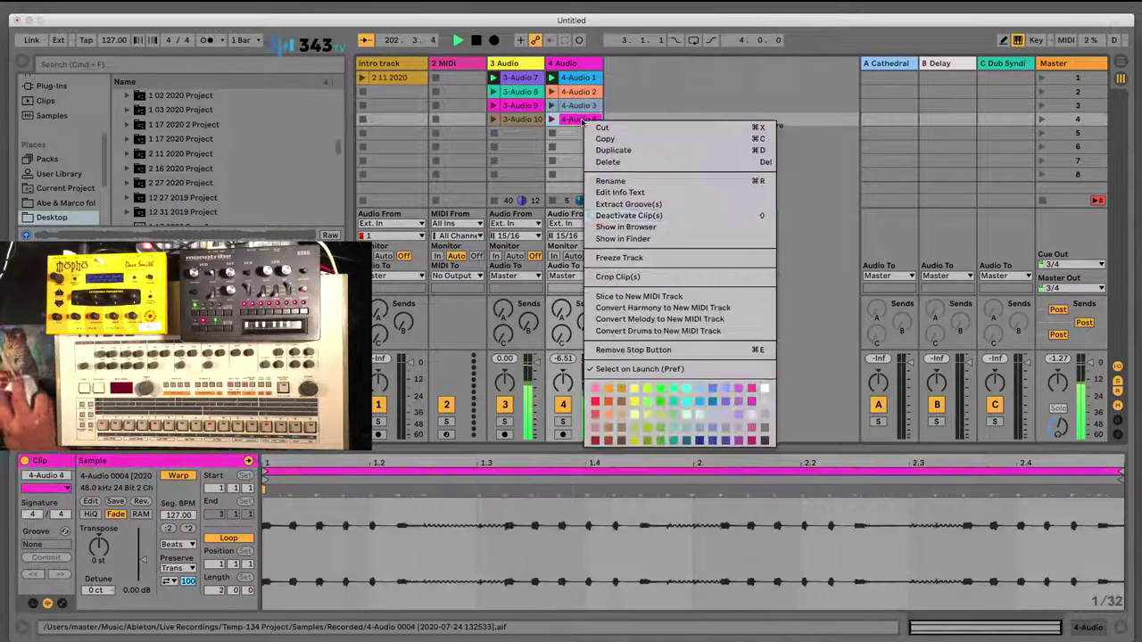
click(765, 402)
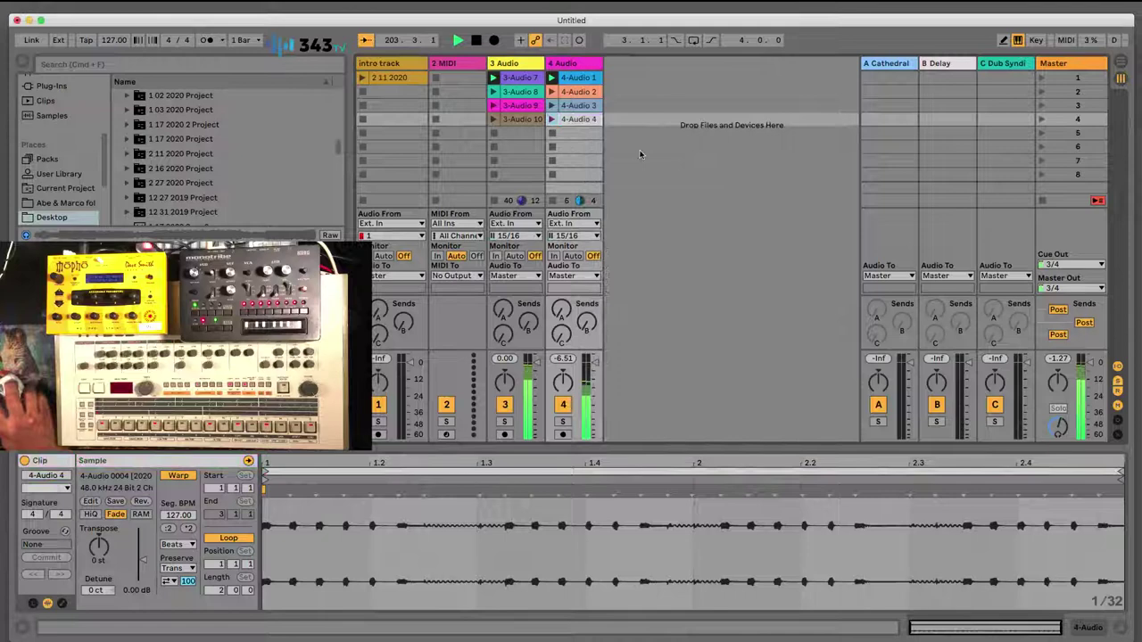
- Audition the second, third and fourth clips of the 4 Audio track over the playing drum loop
click(566, 92)
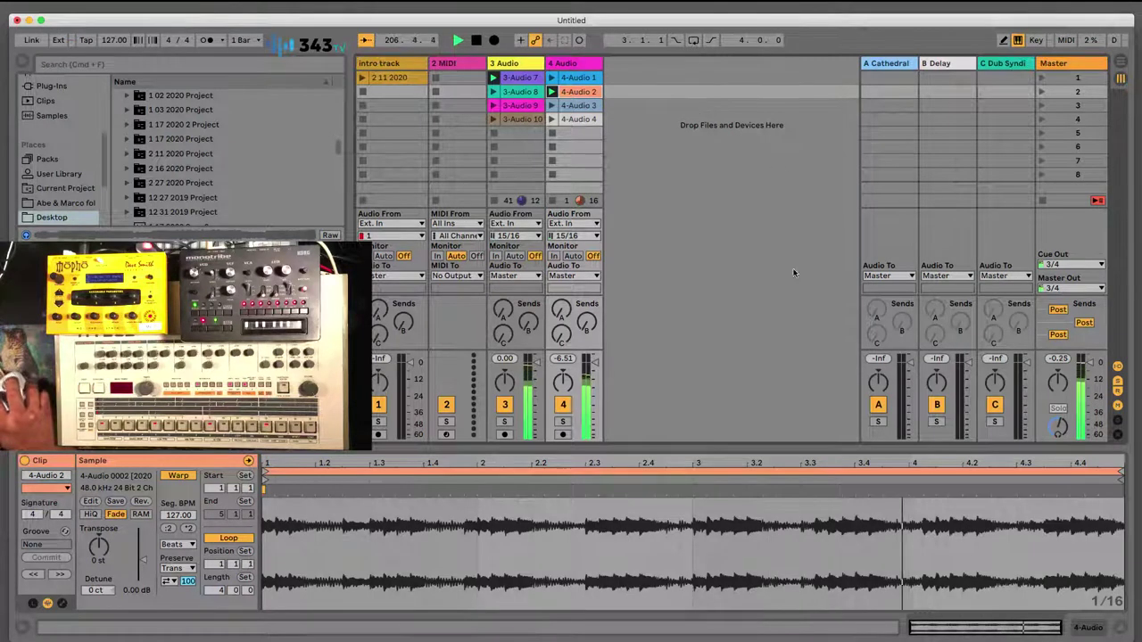
click(551, 106)
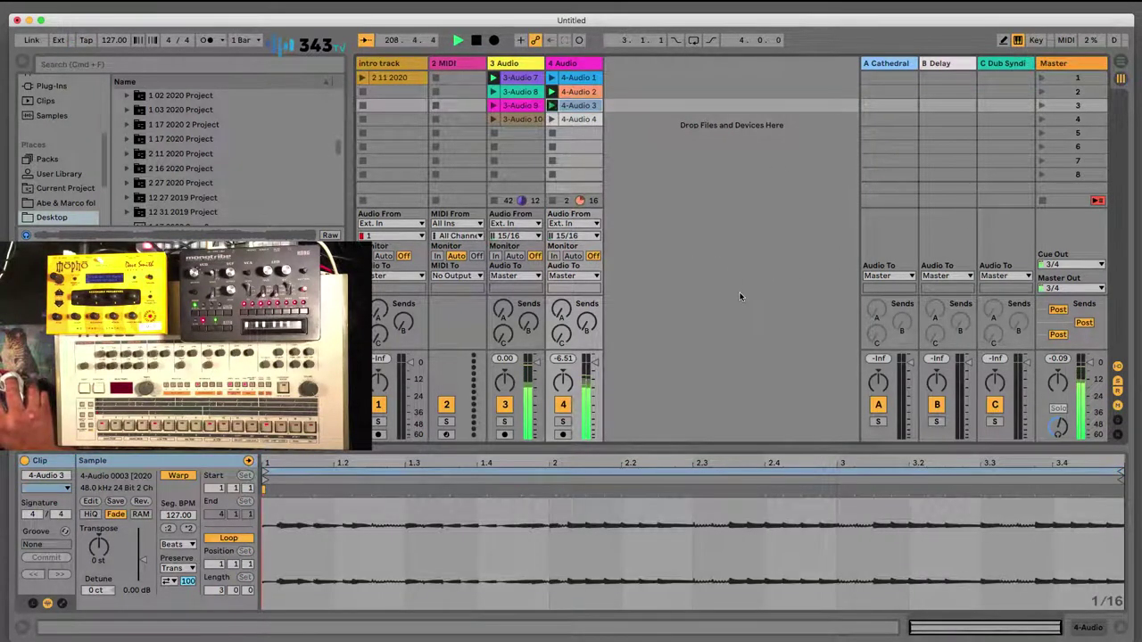
click(551, 119)
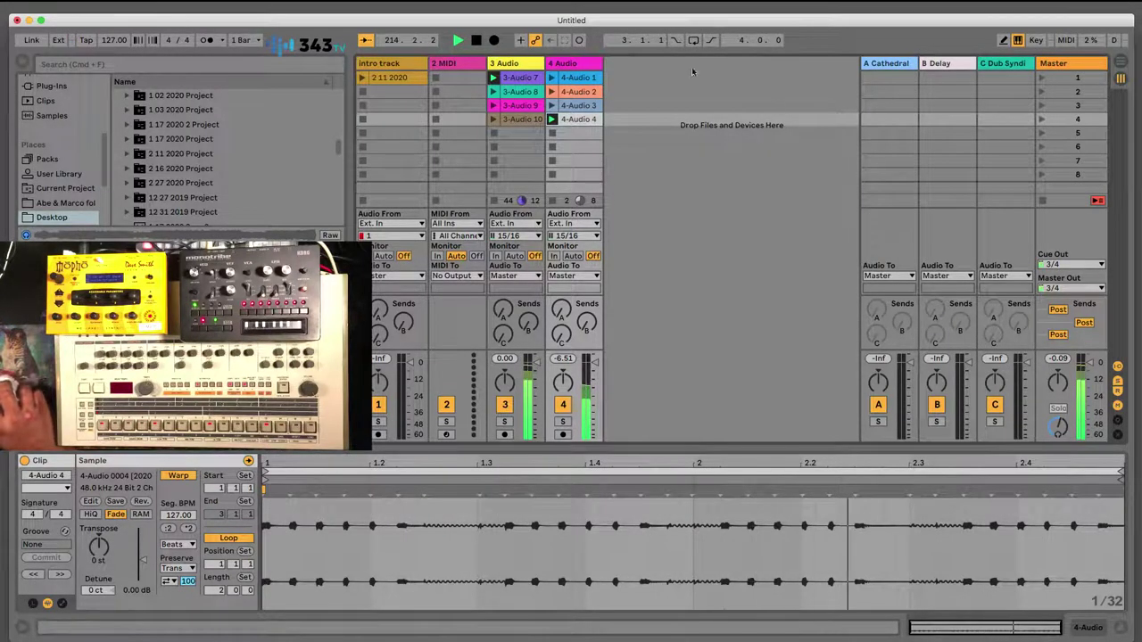
- Reorder the 4 Audio clips as light grey, blue, greyish blue and orange, and audition the second and first 3 Audio clips with them
mouse_move(578, 78)
mouse_down()
mouse_move(578, 147)
mouse_move(572, 78)
mouse_move(572, 119)
mouse_move(578, 92)
mouse_up()
click(572, 92)
click(580, 146)
click(494, 92)
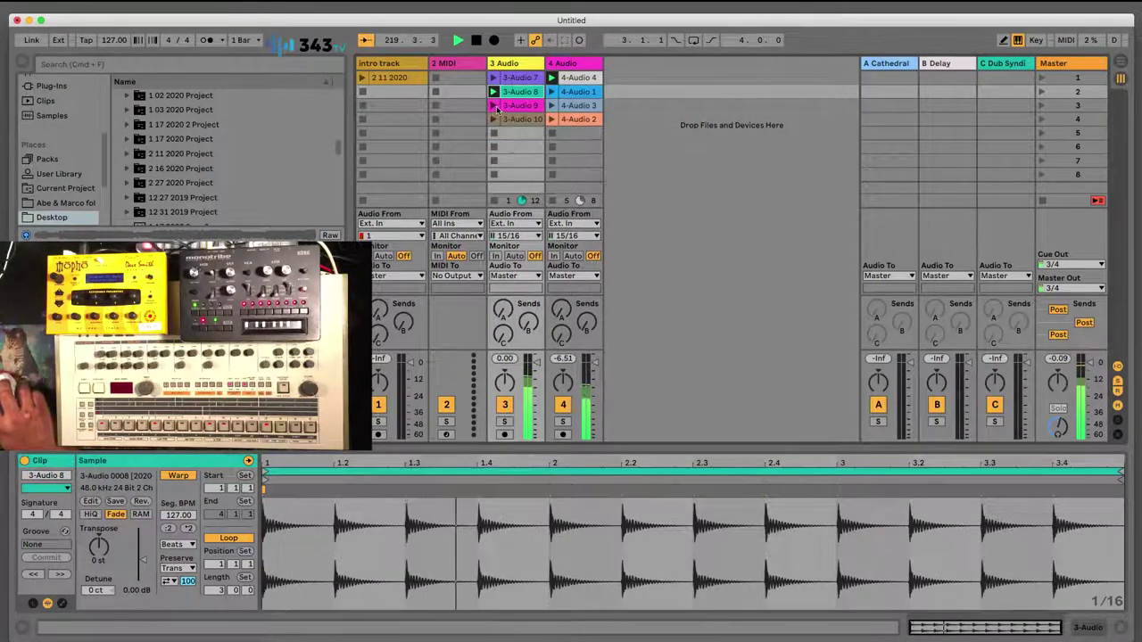
click(493, 77)
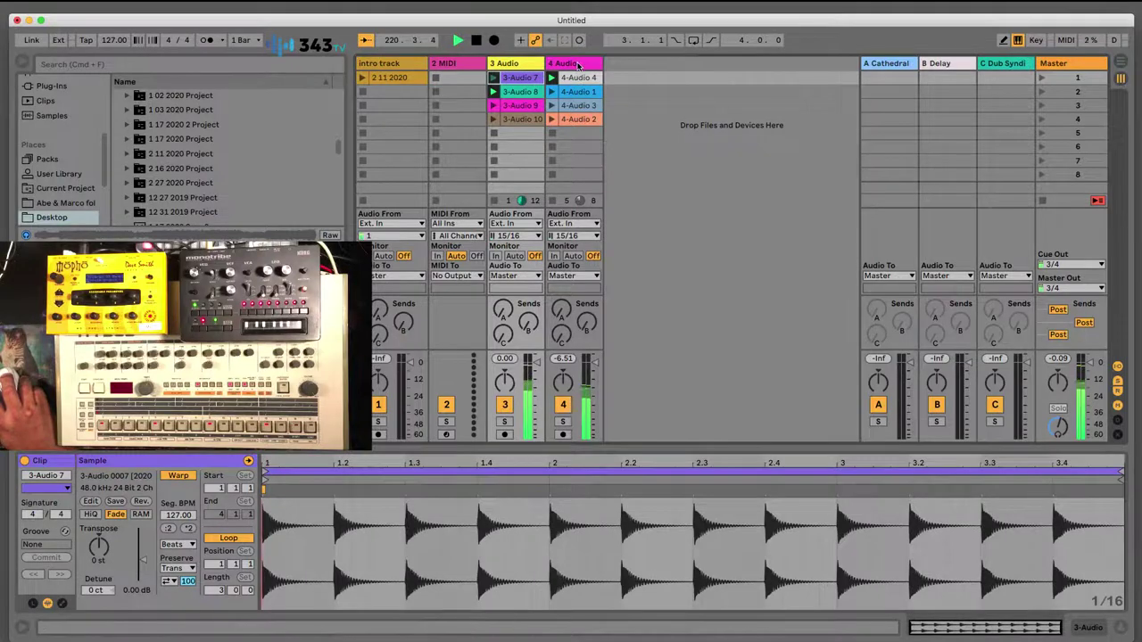
- Select the 4 Audio track and browse the list of built-in audio effects
click(579, 65)
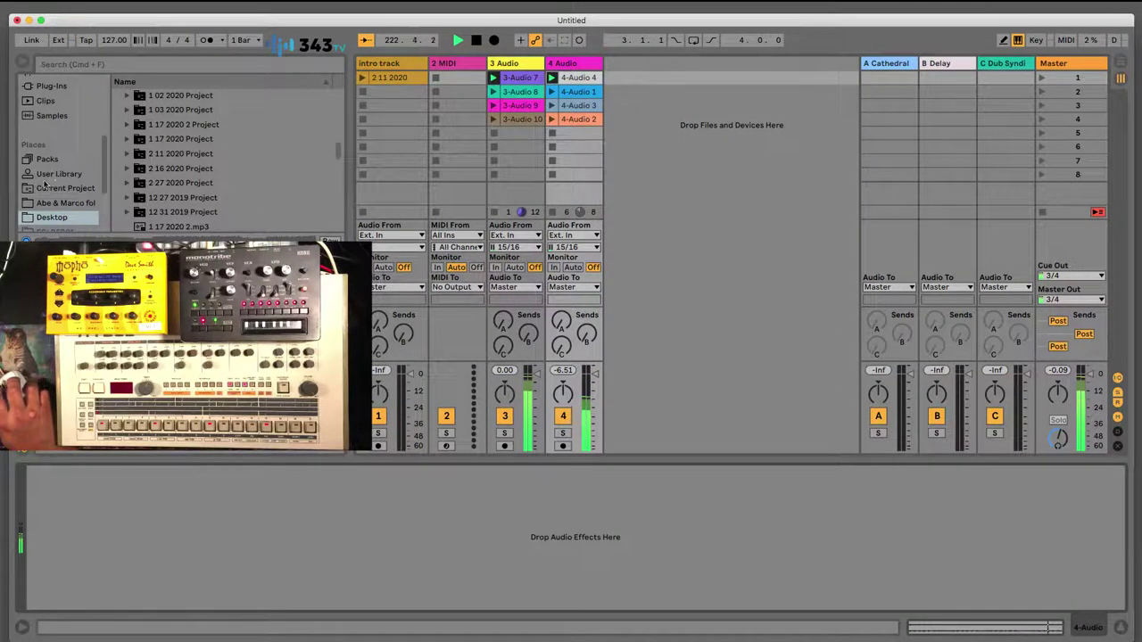
scroll(72, 162, up, 5)
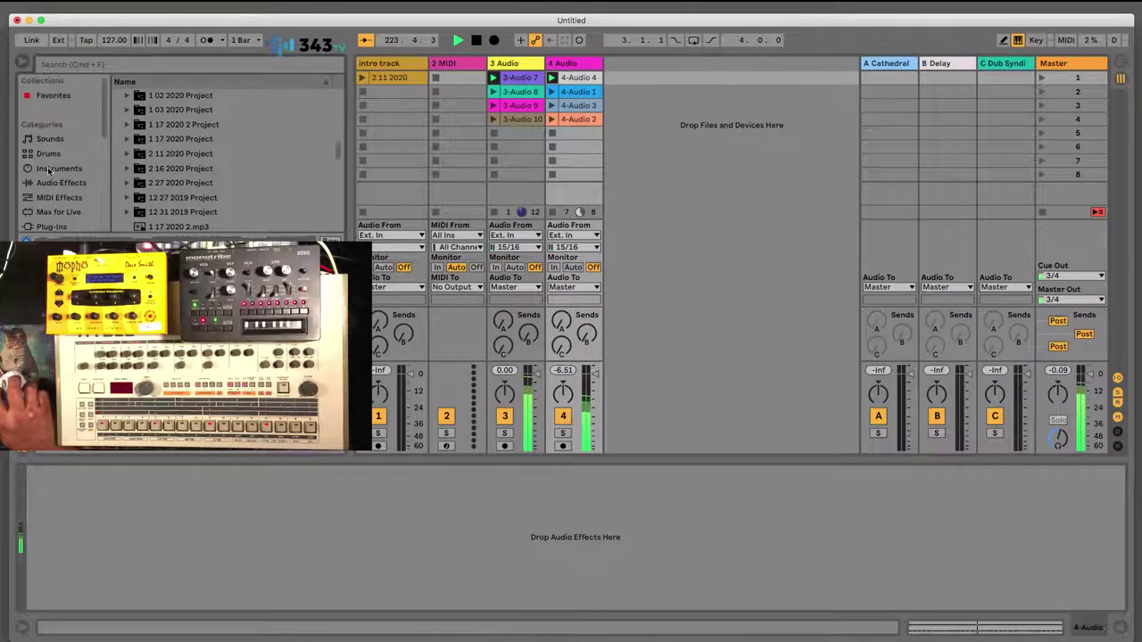
click(50, 170)
click(59, 183)
scroll(156, 178, down, 6)
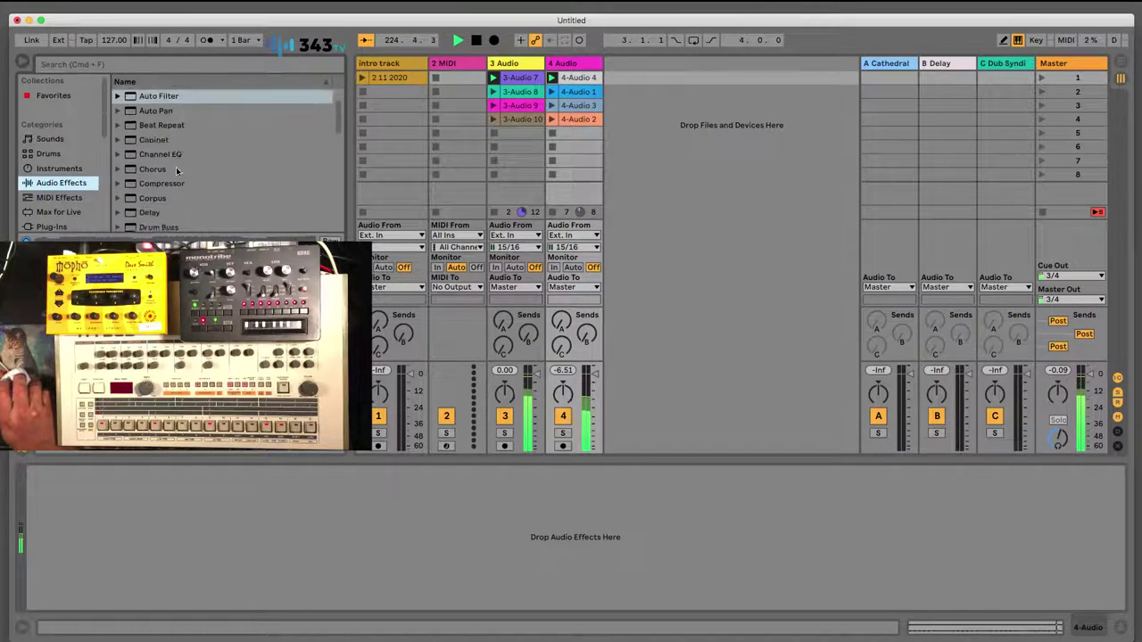
scroll(155, 191, down, 2)
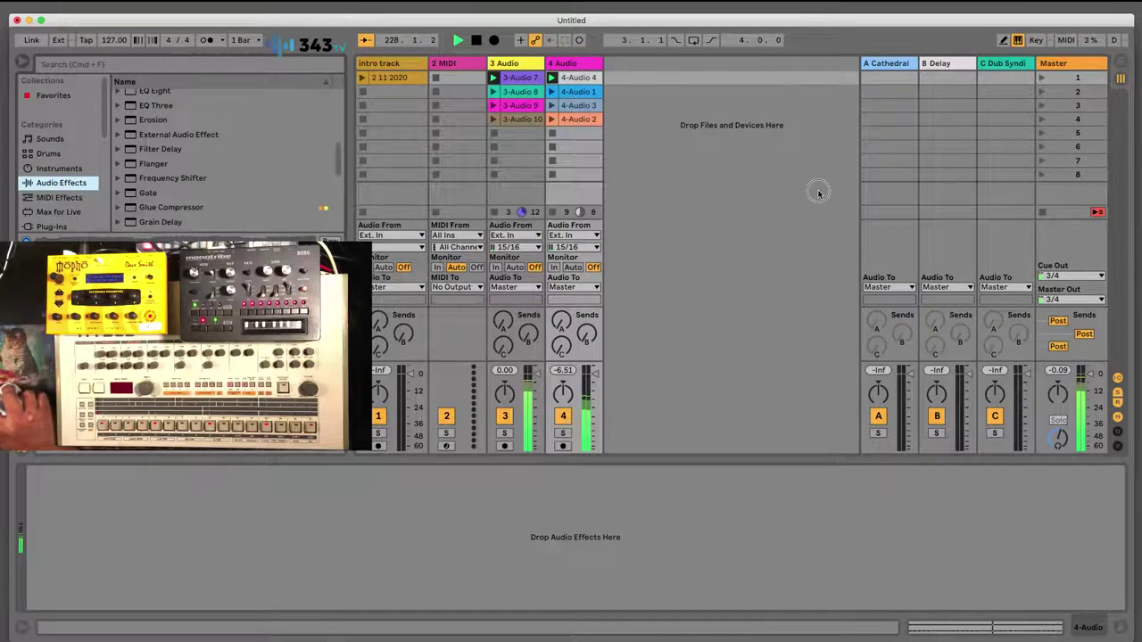
- Show the A Cathedral return's reverb, raise send A on the 4 Audio track to about -19.7 dB and stop playback
click(888, 64)
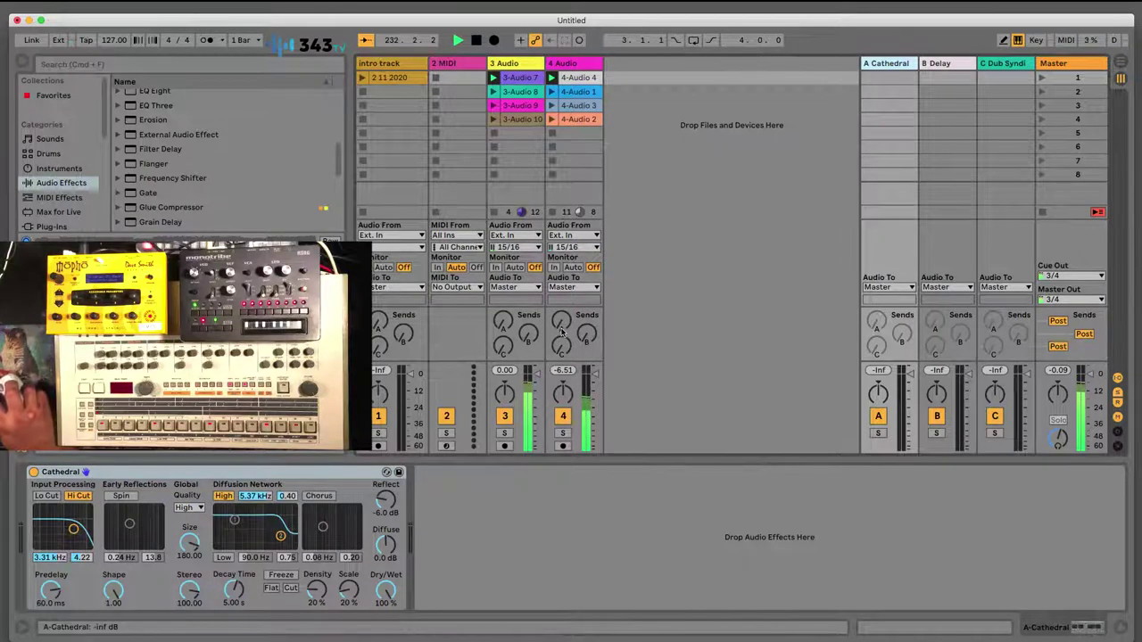
drag(562, 333, 562, 333)
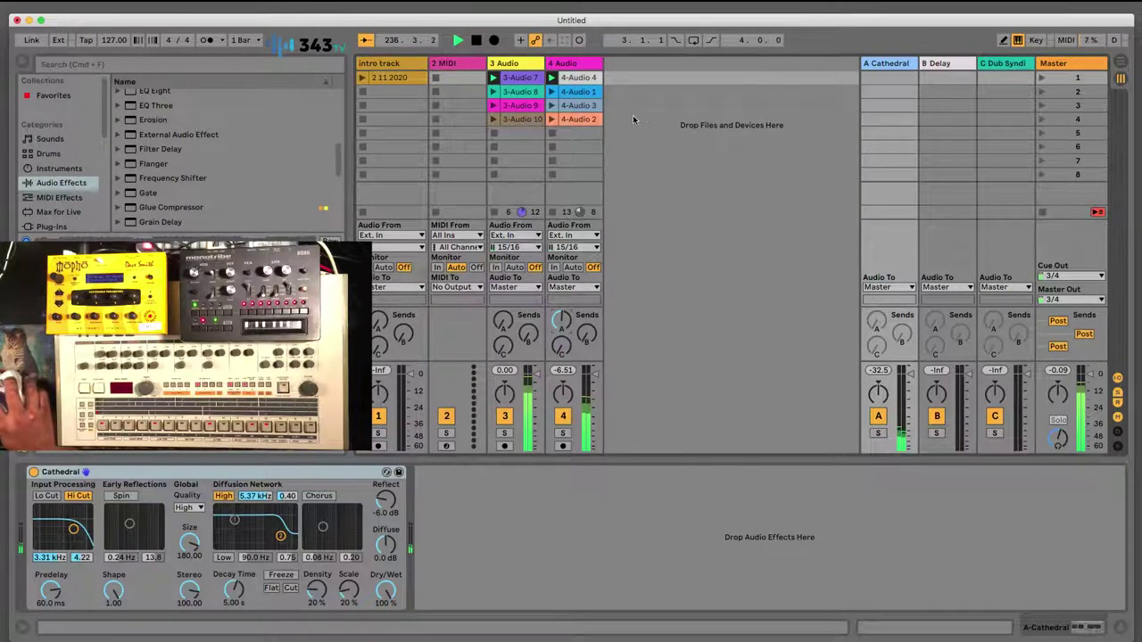
click(477, 40)
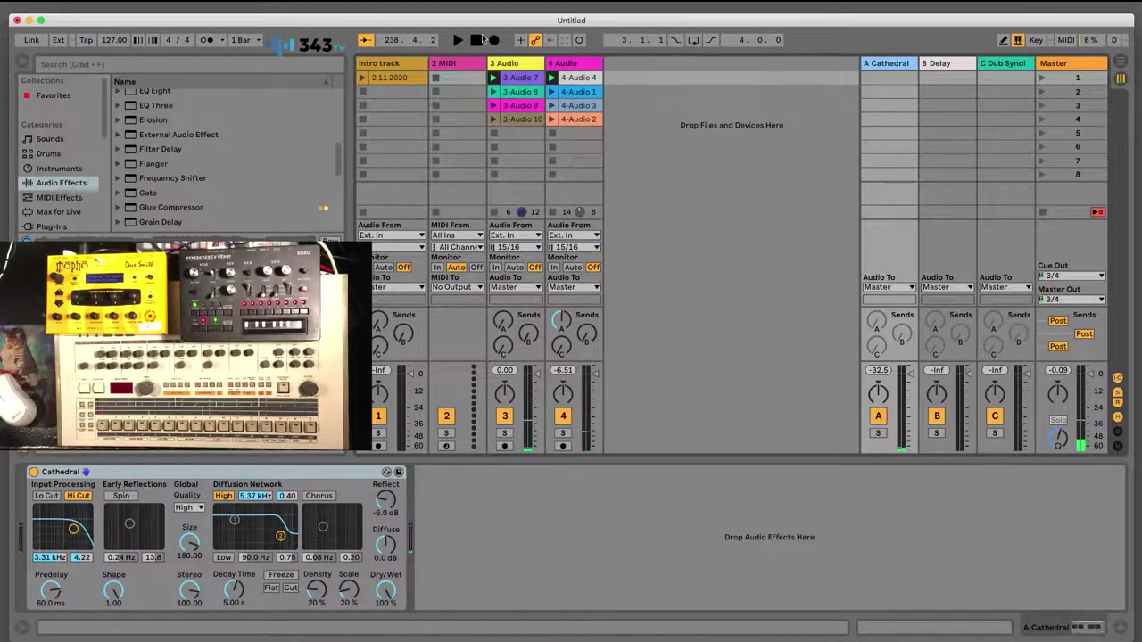
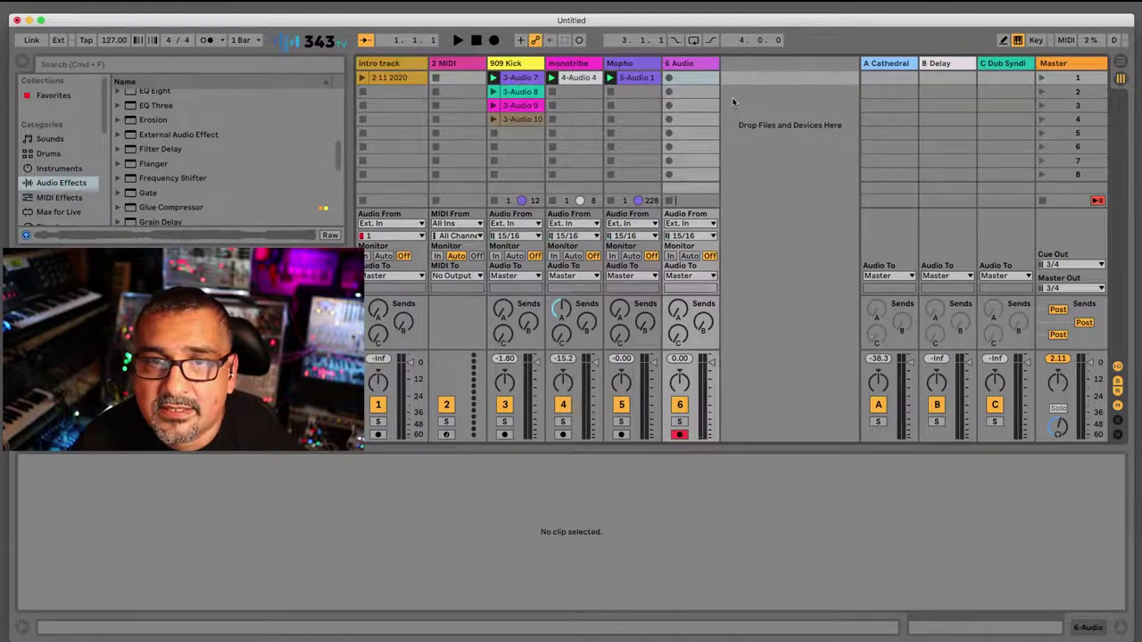
- Record a take into the first clip slot of the 6 Audio track
click(609, 78)
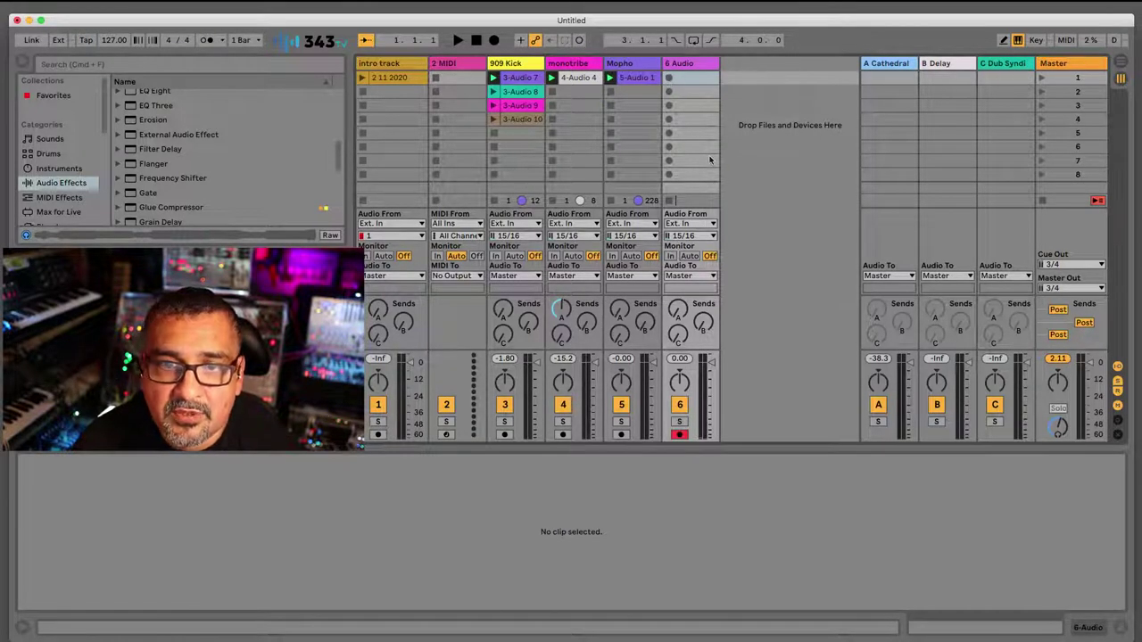
click(670, 79)
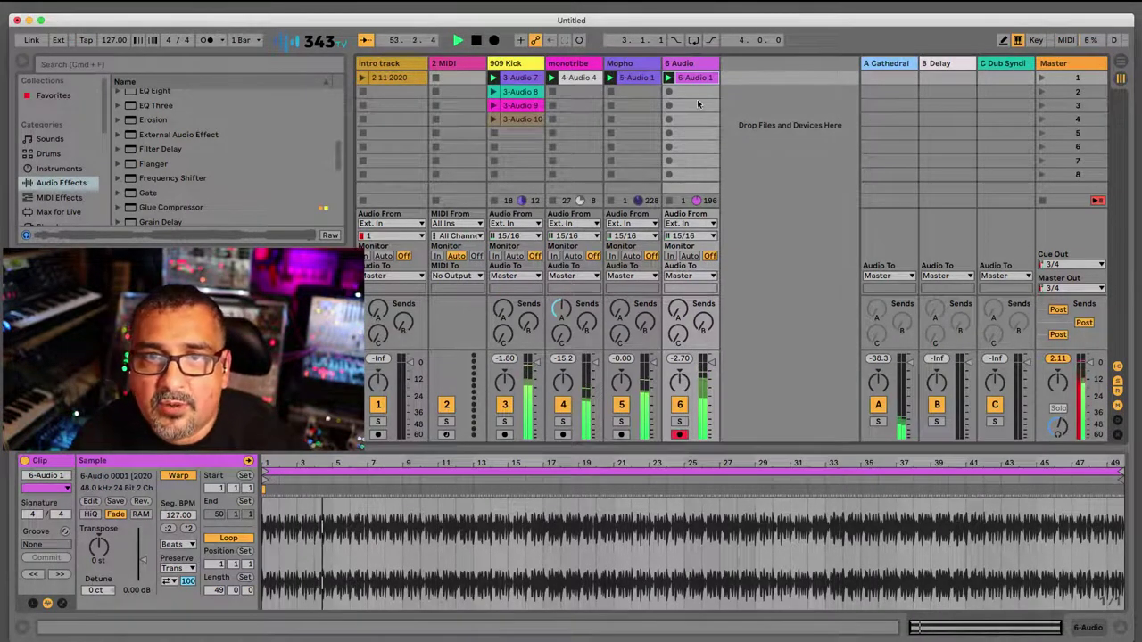
- Rename the 6 Audio track as 909 hats
right_click(688, 69)
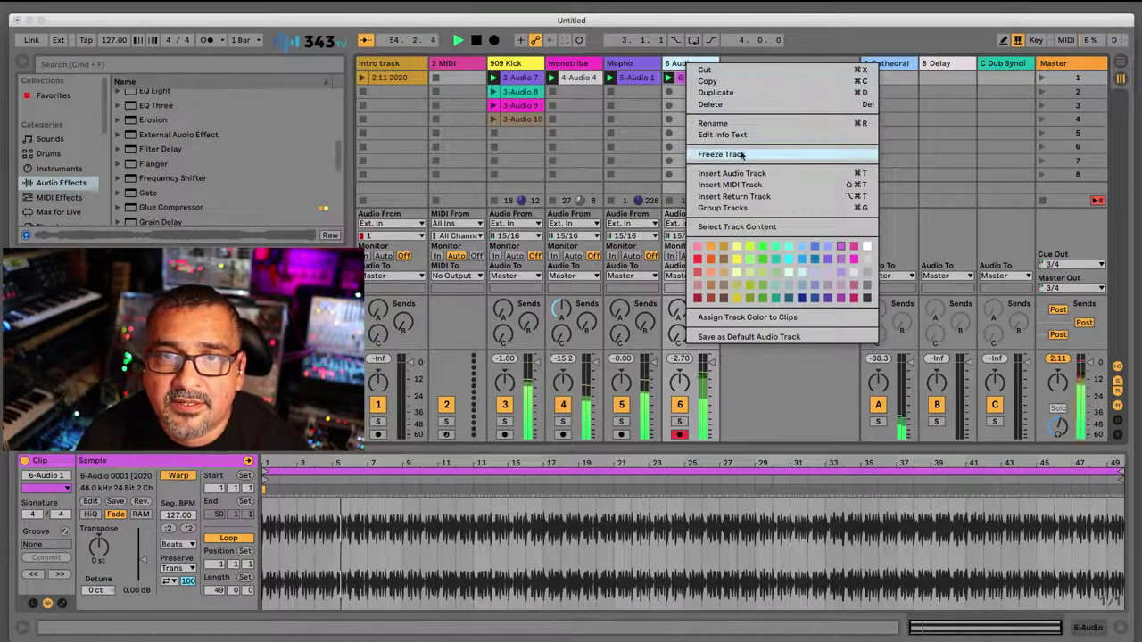
click(713, 123)
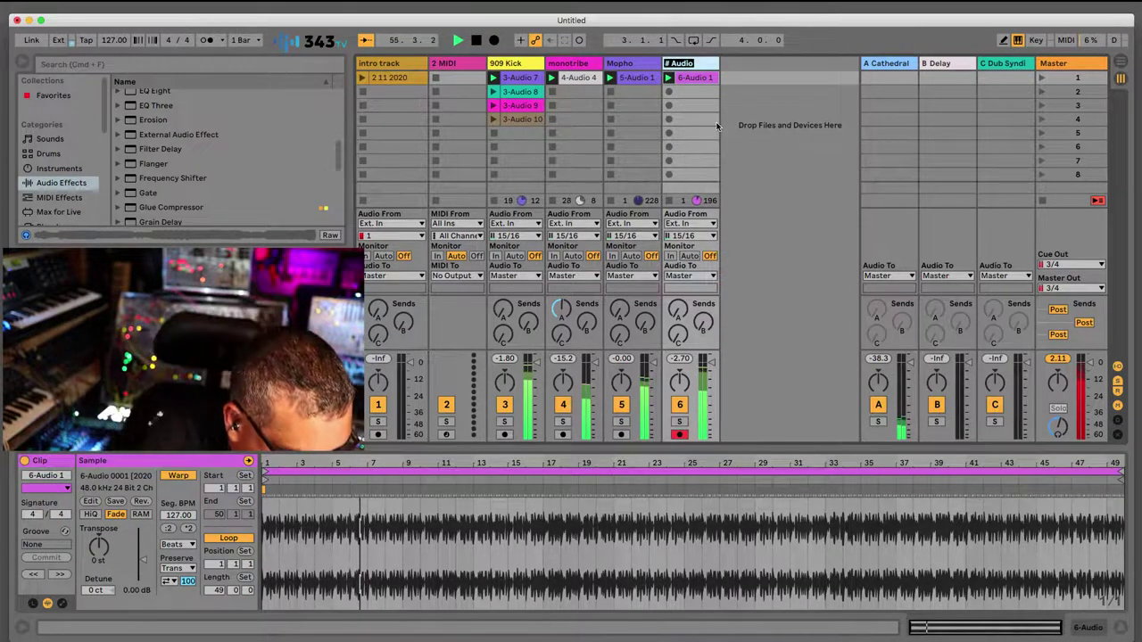
text(909 h)
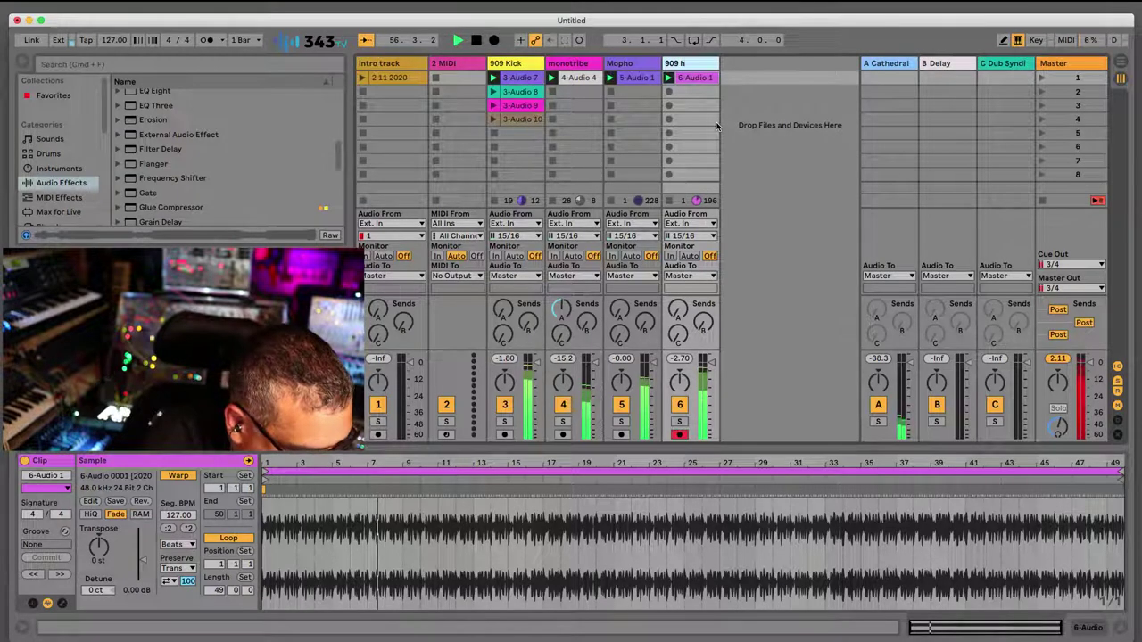
text(ats)
key(Return)
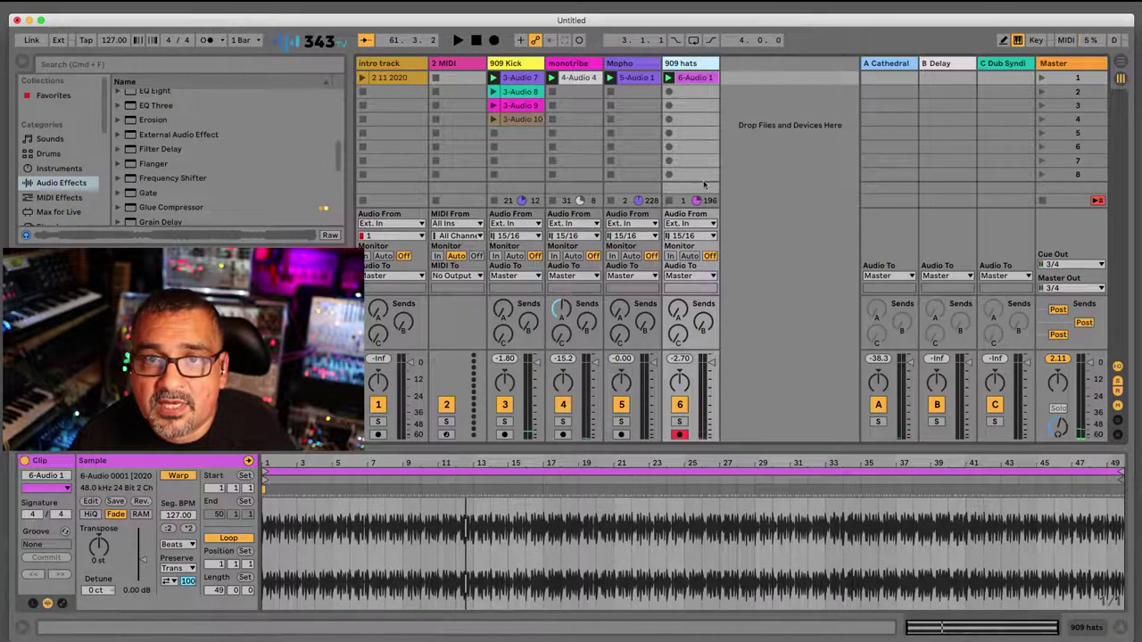
- Deactivate the intro track and launch scene 1
click(687, 75)
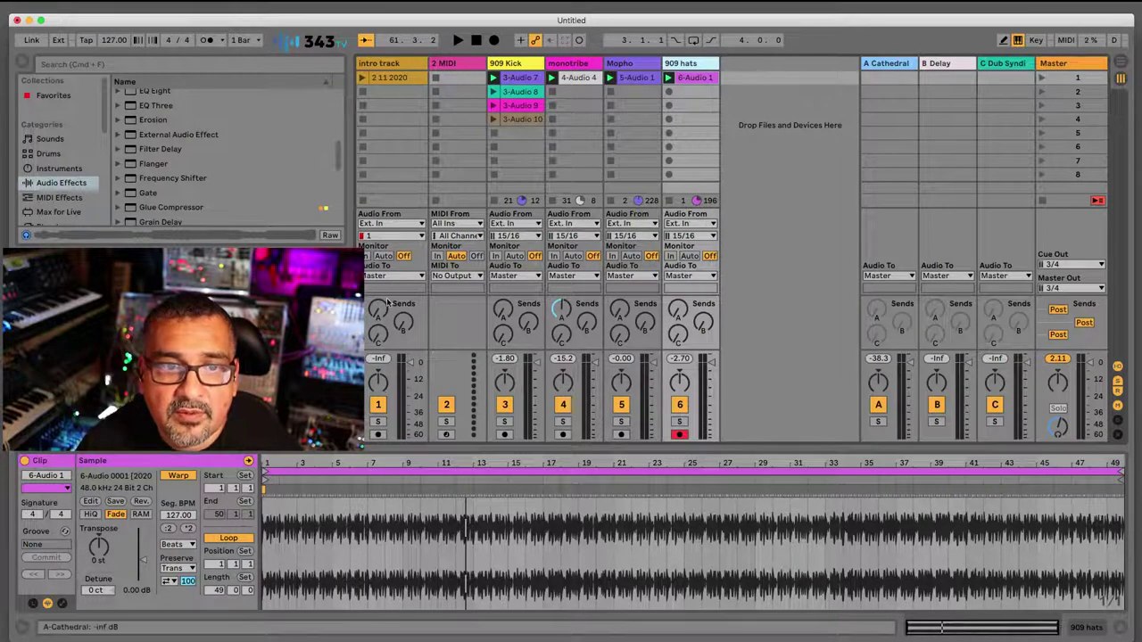
click(378, 406)
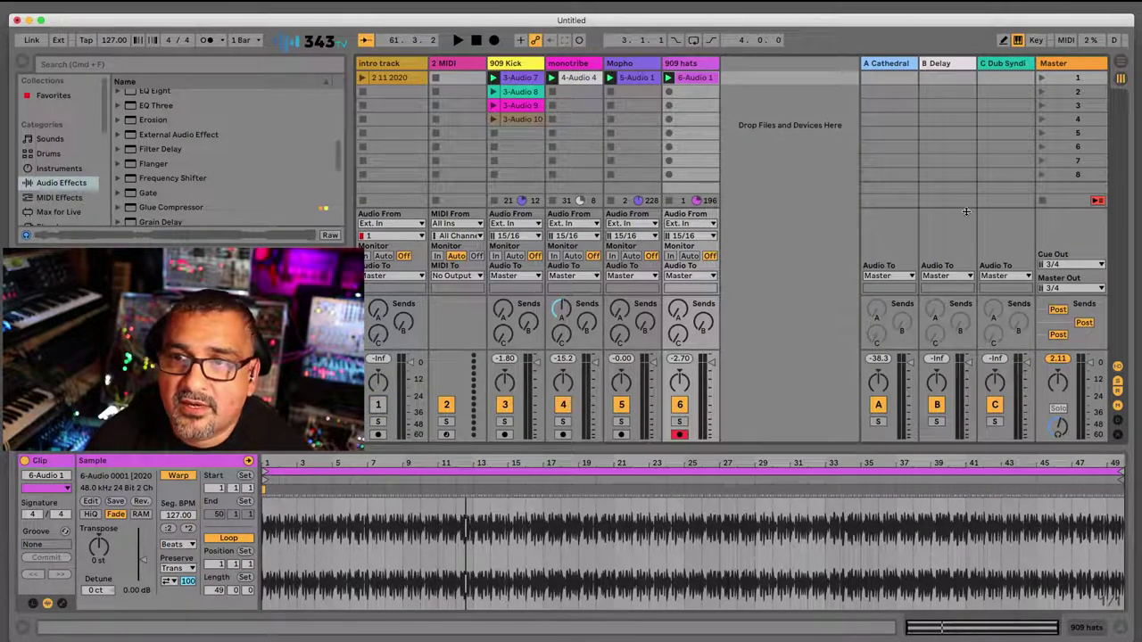
click(1041, 78)
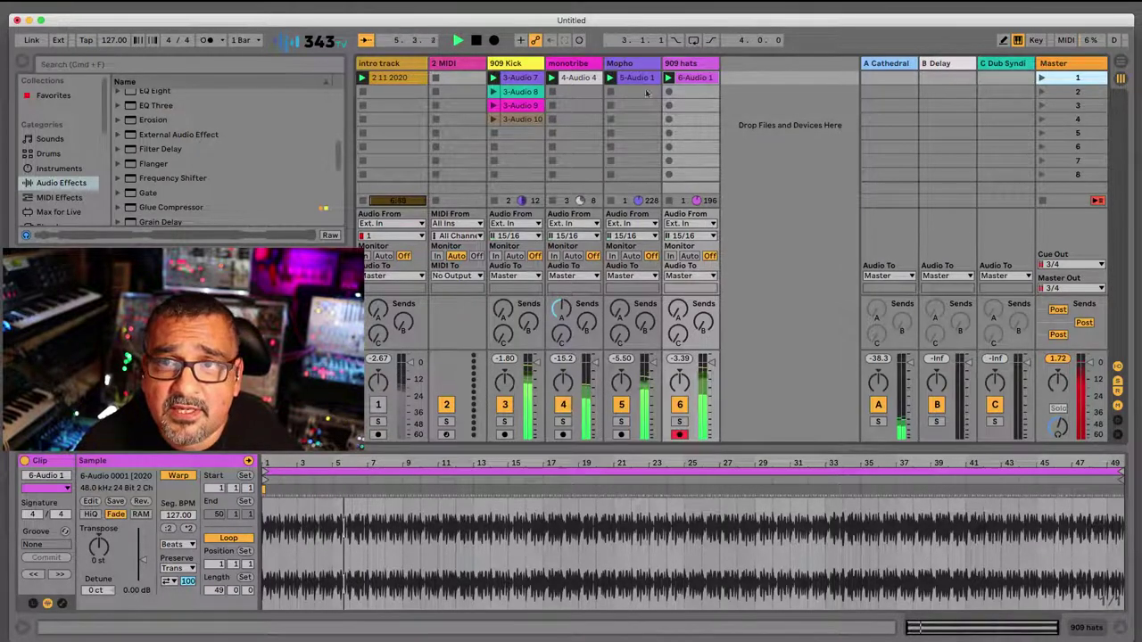
- Stop the monotribe, Mopho and 909 hats clips one after another, and end the playback
click(553, 93)
click(610, 92)
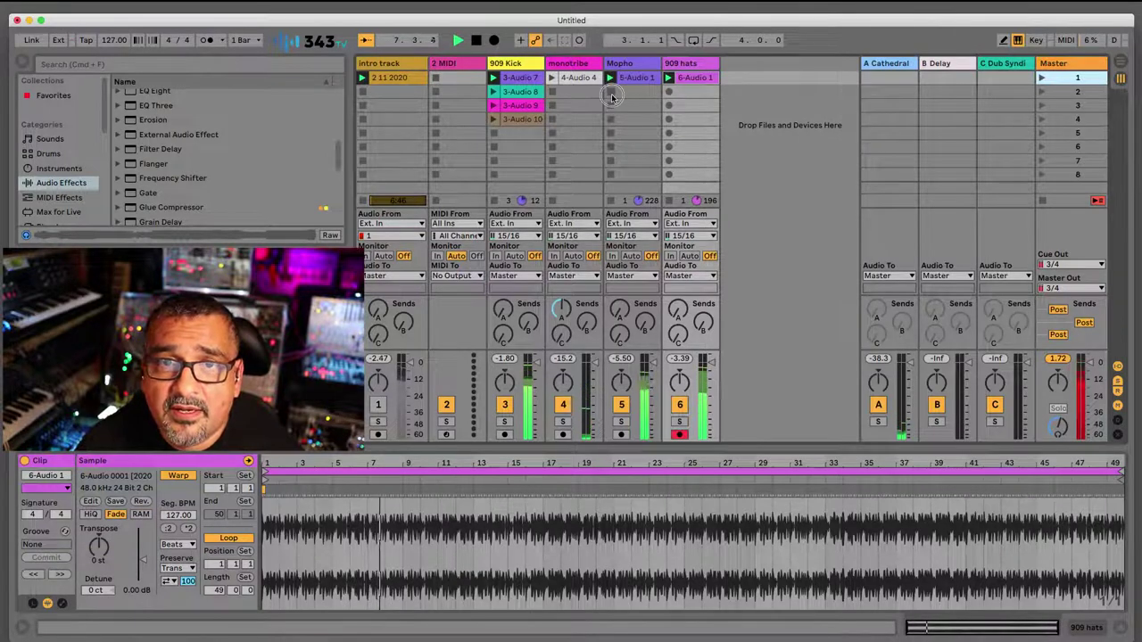
click(671, 201)
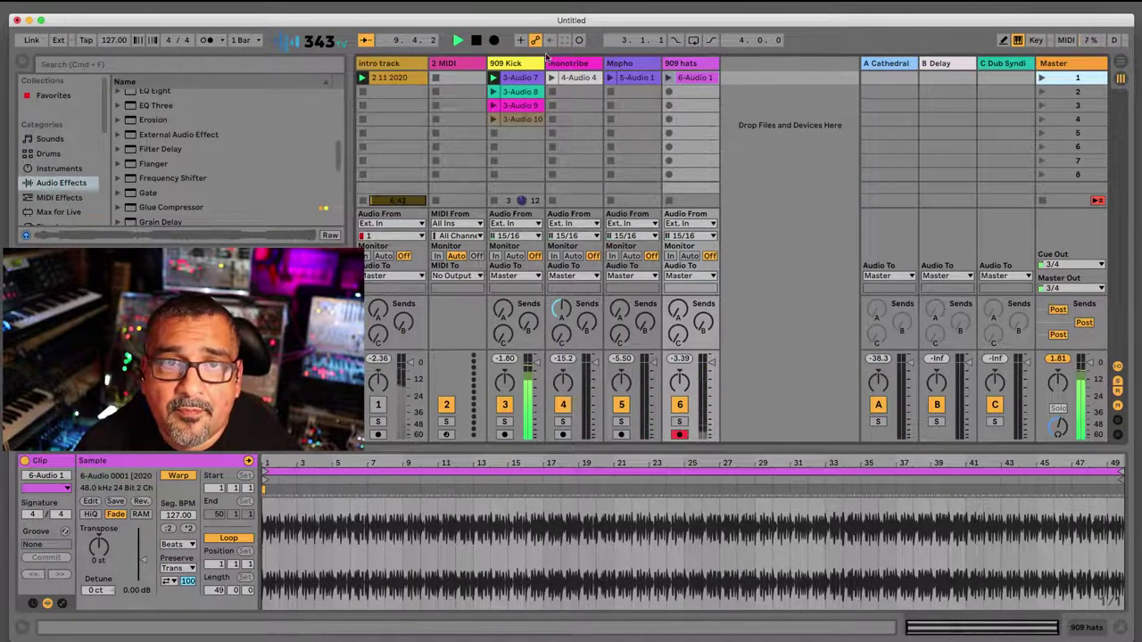
click(476, 40)
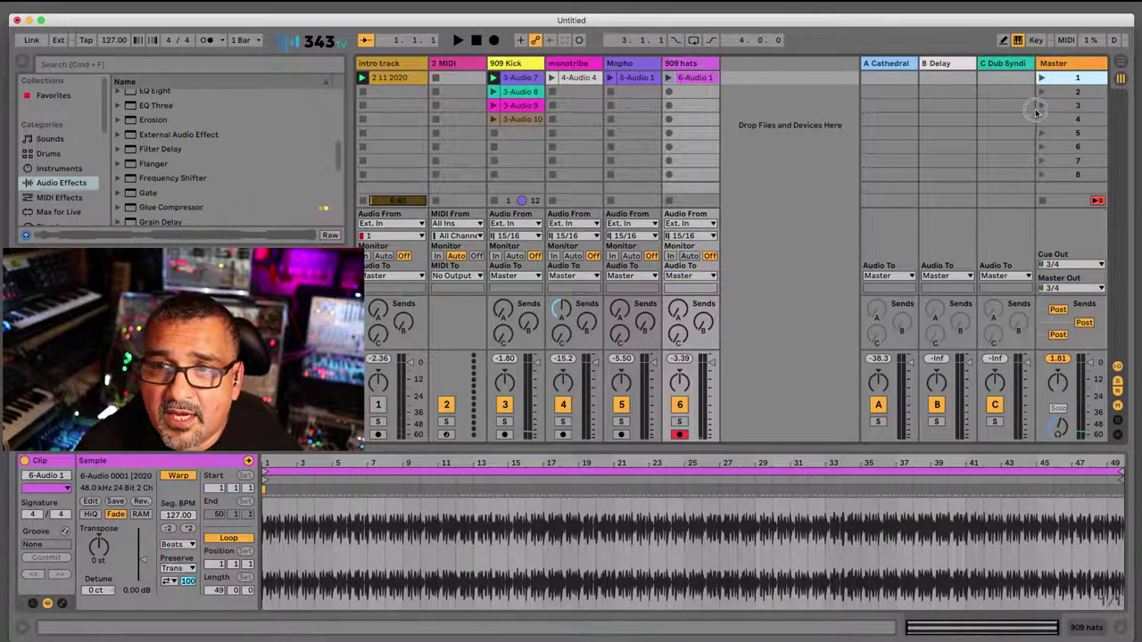
- Check the arrangement, return to the session clips and switch all tracks back to arrangement playback
click(1121, 62)
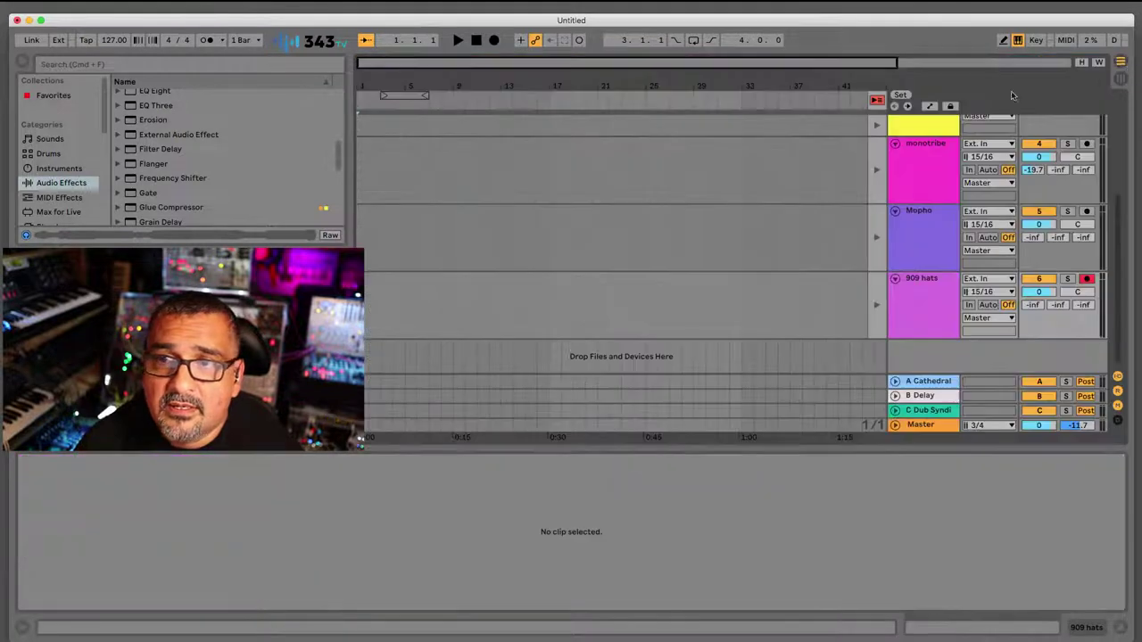
click(1122, 80)
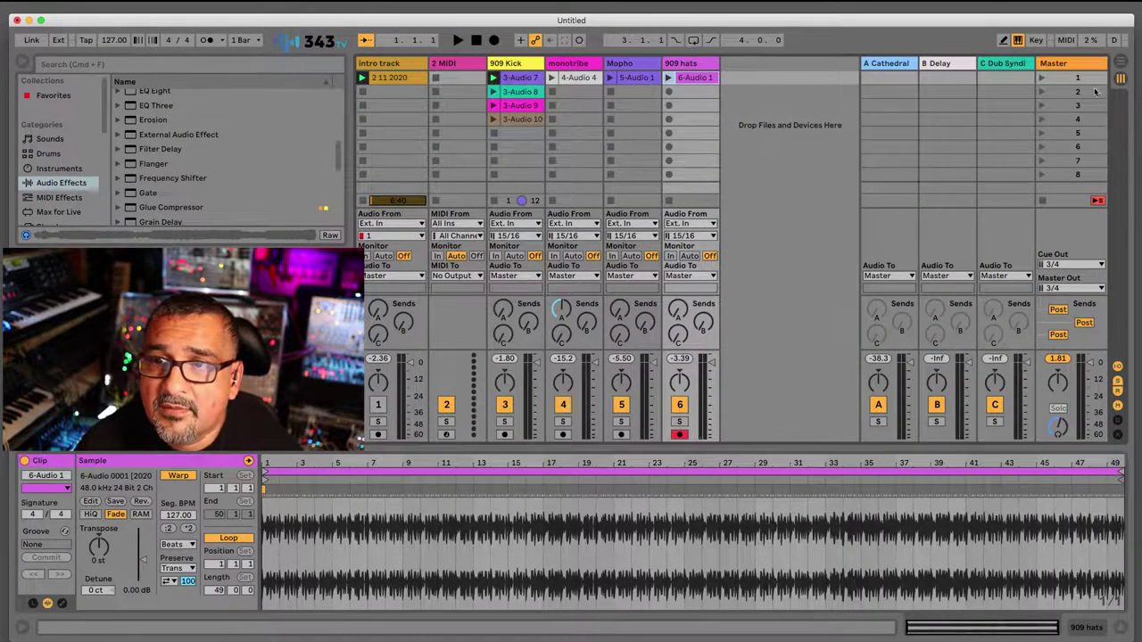
click(1096, 199)
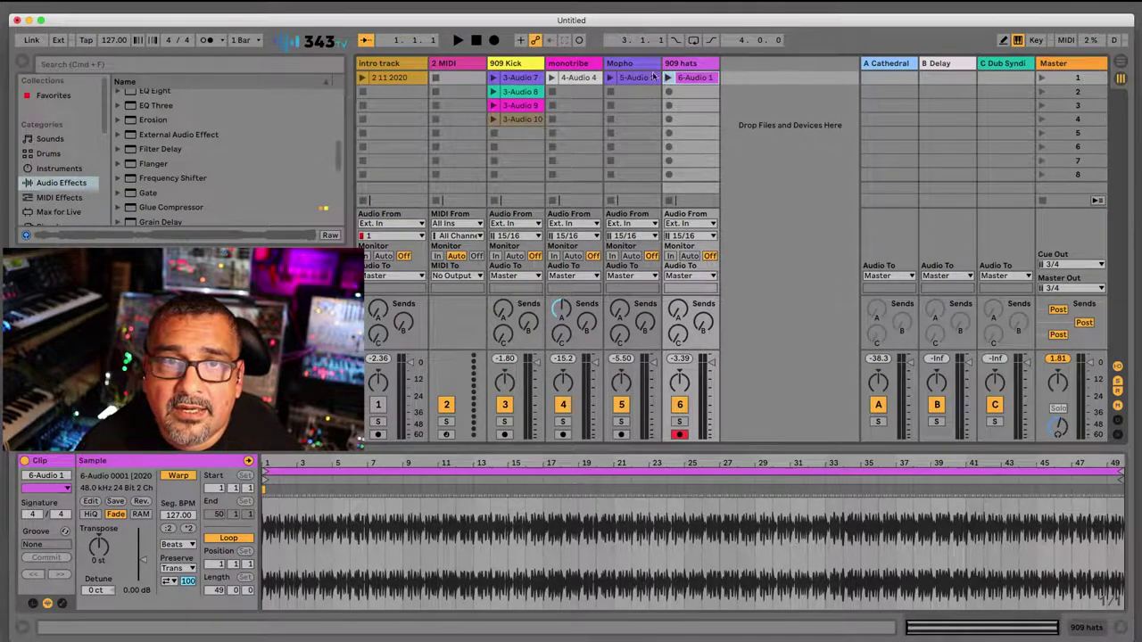
- Start recording into the arrangement and launch the first 909 Kick clip followed by the Mopho clip
click(495, 41)
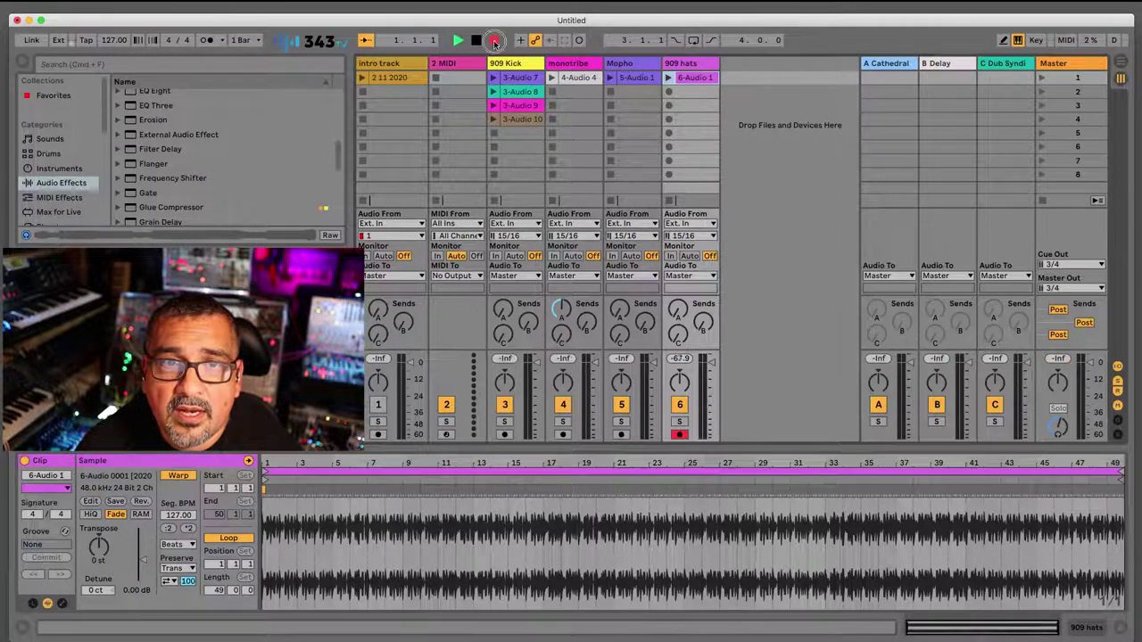
click(494, 78)
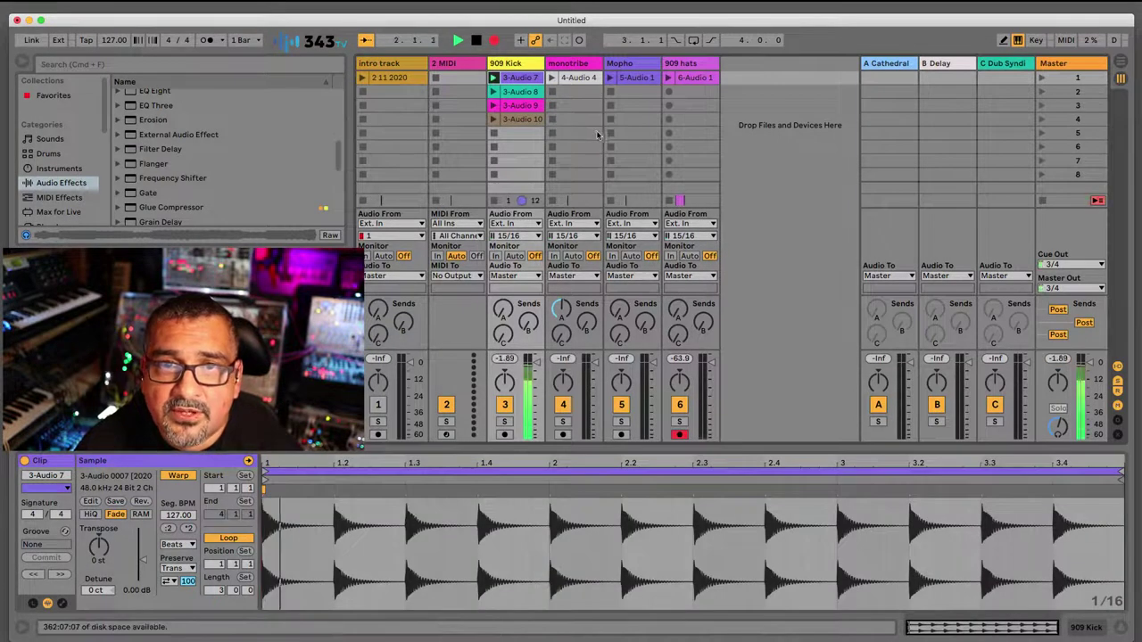
click(611, 78)
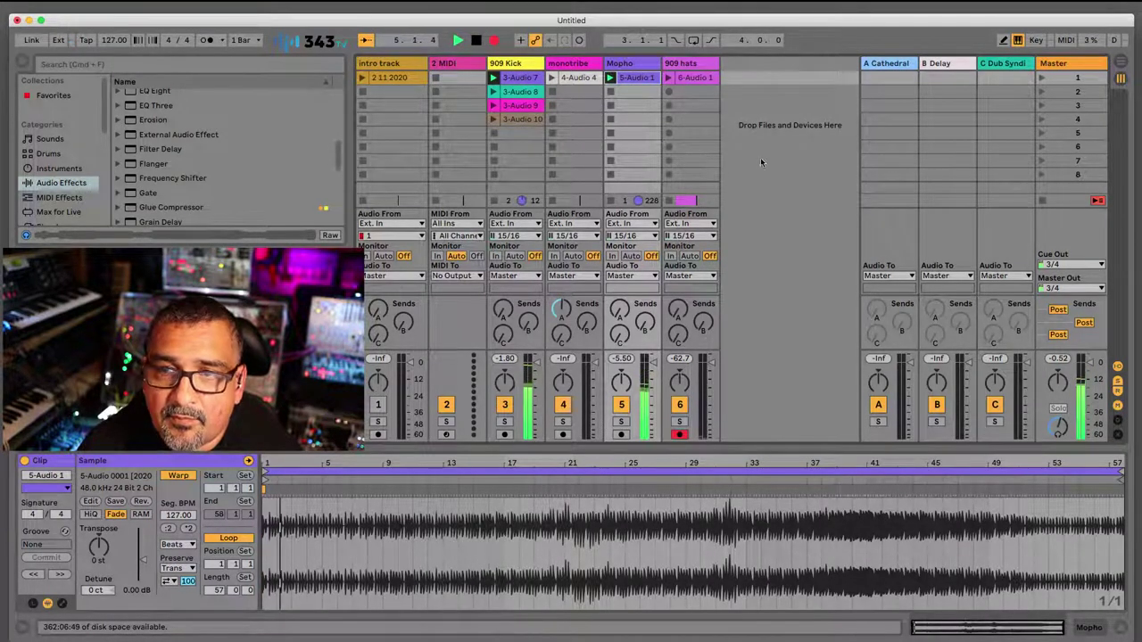
- Examine how the launched 909 Kick and Mopho clips and the 909 hats input are being written into the arrangement
click(1121, 64)
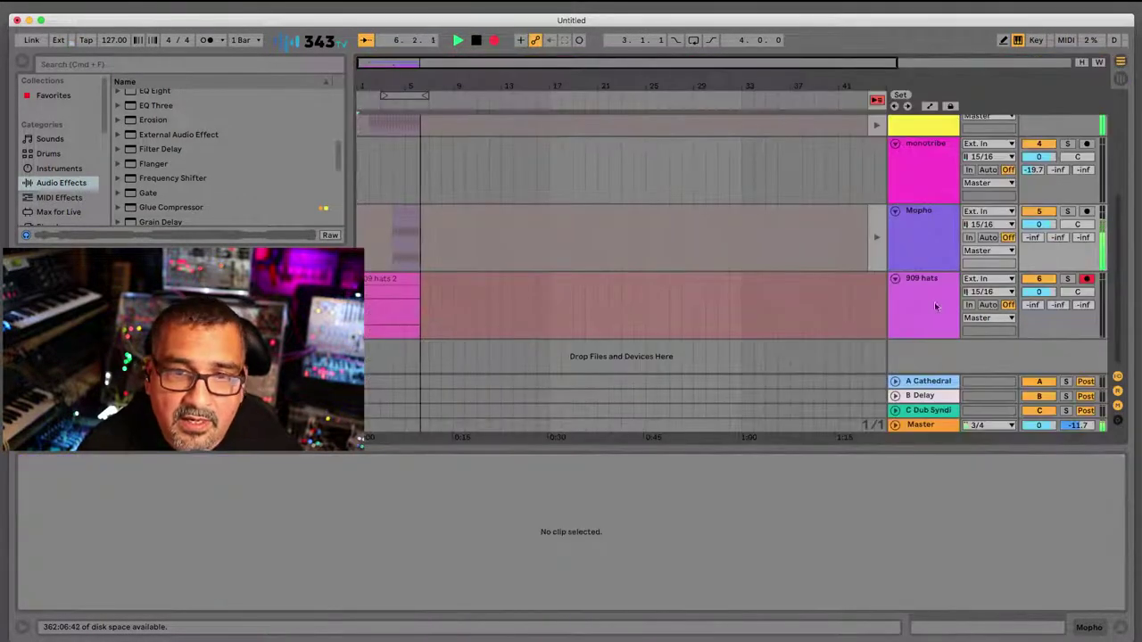
scroll(523, 255, up, 3)
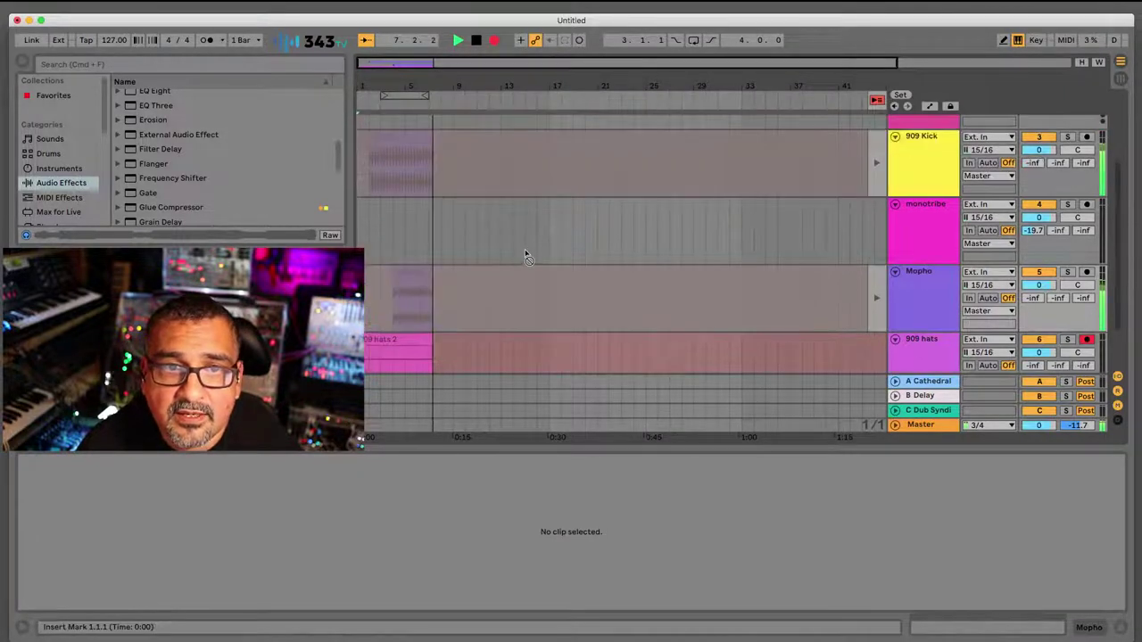
scroll(526, 248, down, 3)
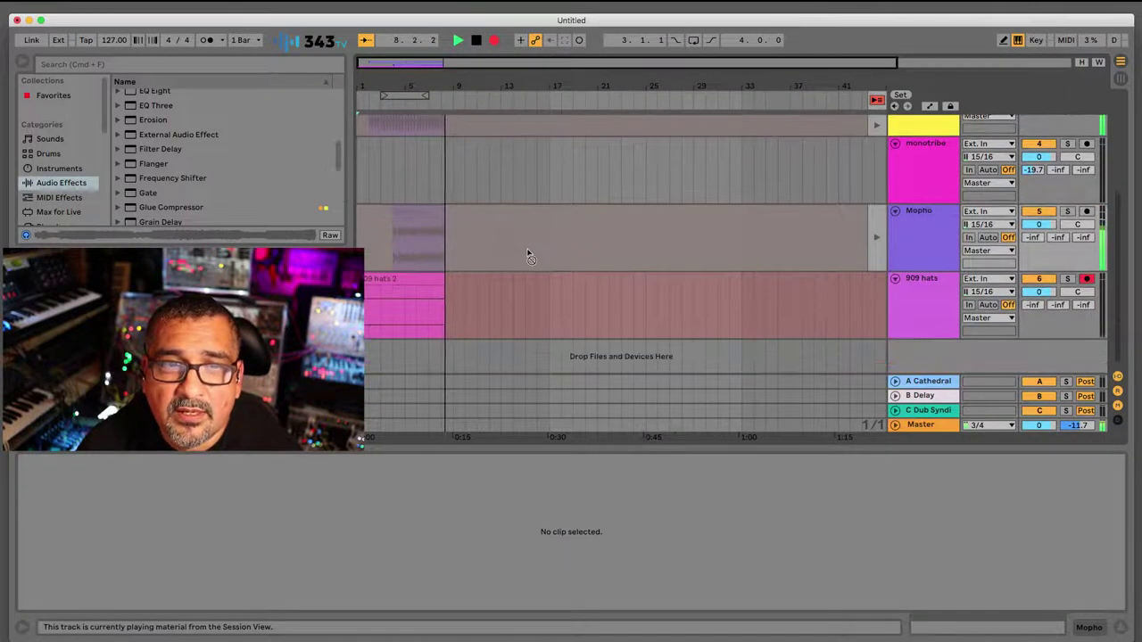
scroll(528, 253, up, 2)
scroll(527, 254, down, 2)
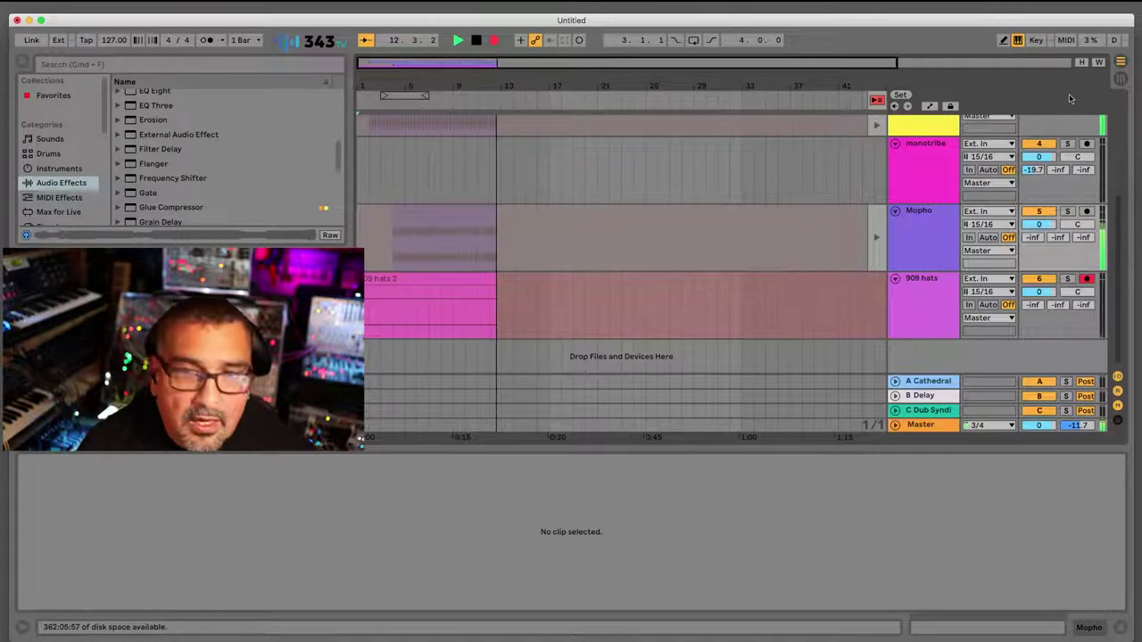
- Disarm the 909 hats track in the session and check the ongoing recording in the arrangement
key(Tab)
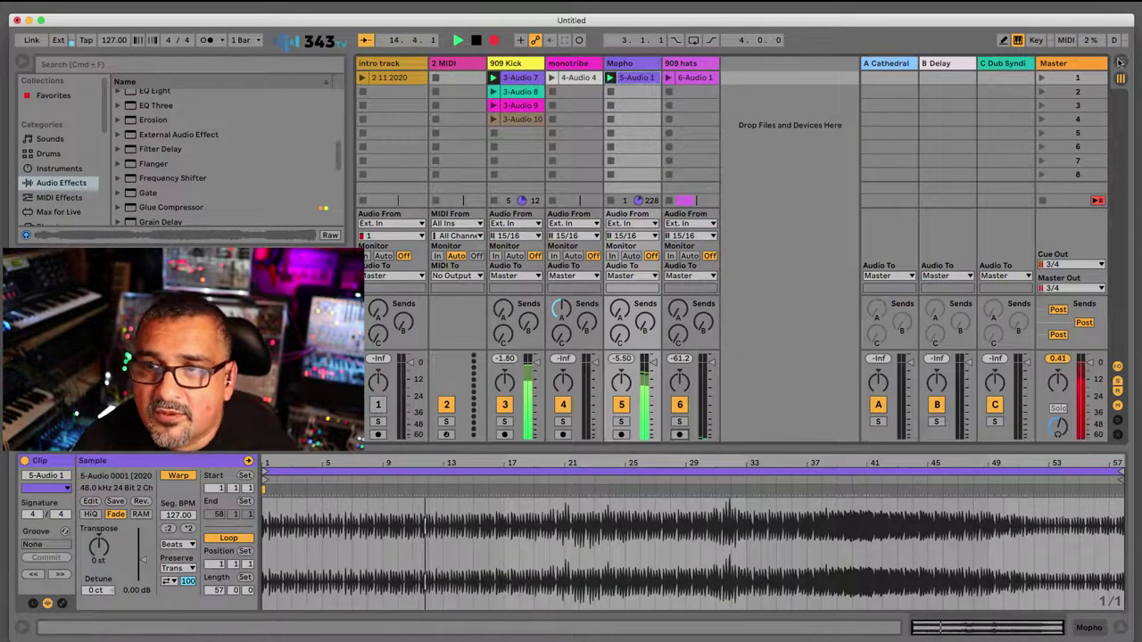
key(Tab)
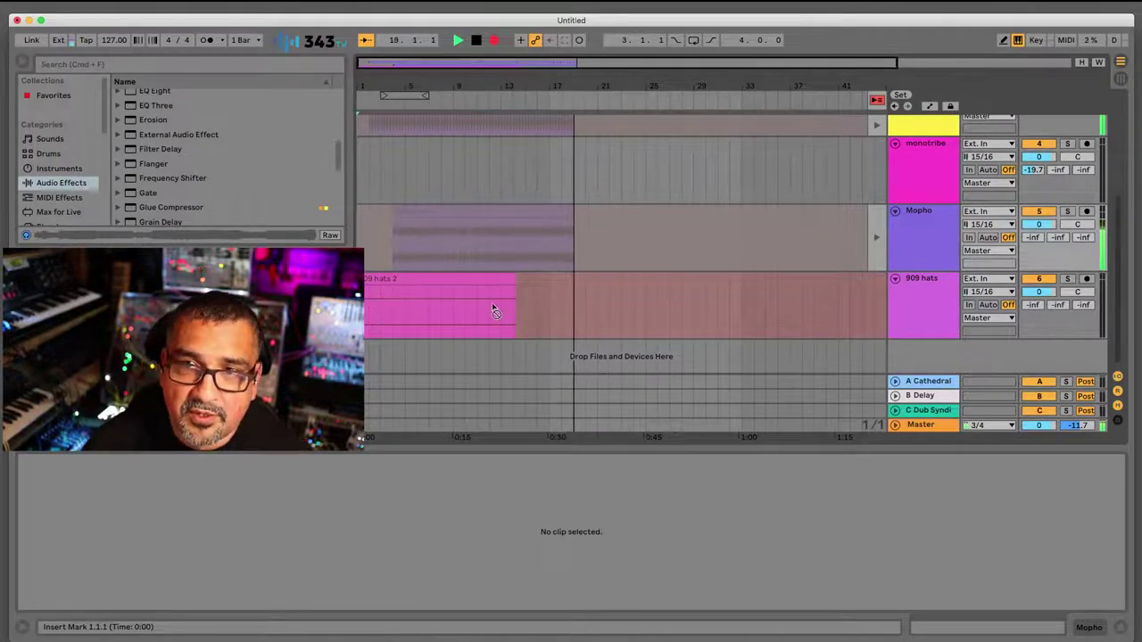
click(534, 39)
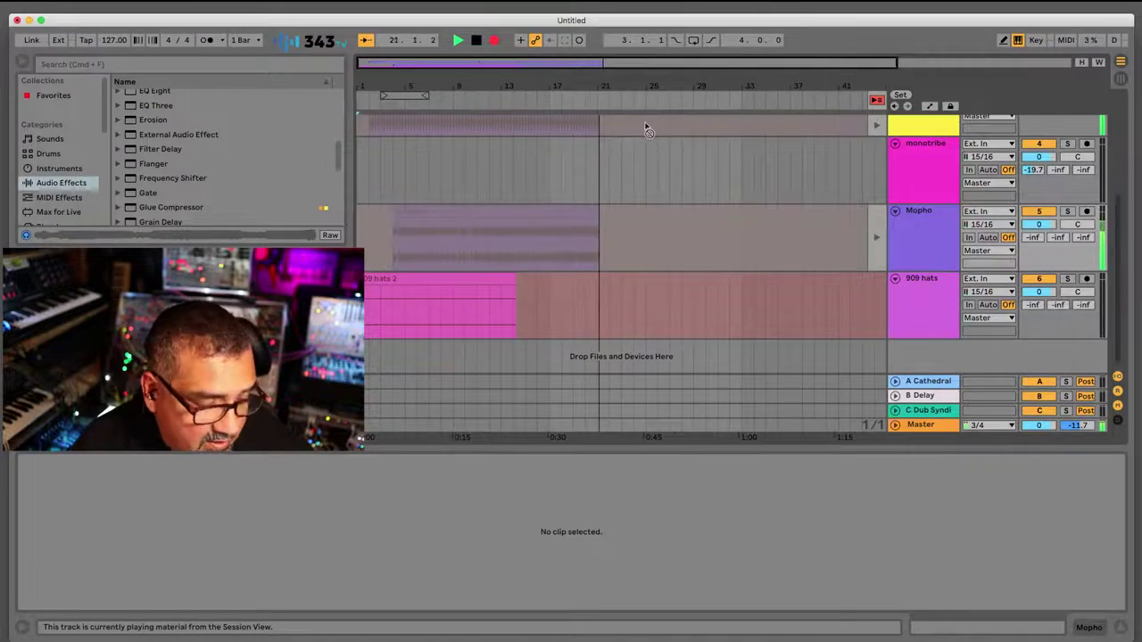
- Return to the session clips, launch the monotribe and 909 hats clips into the running recording, and stop the 909 Kick clip
key(Tab)
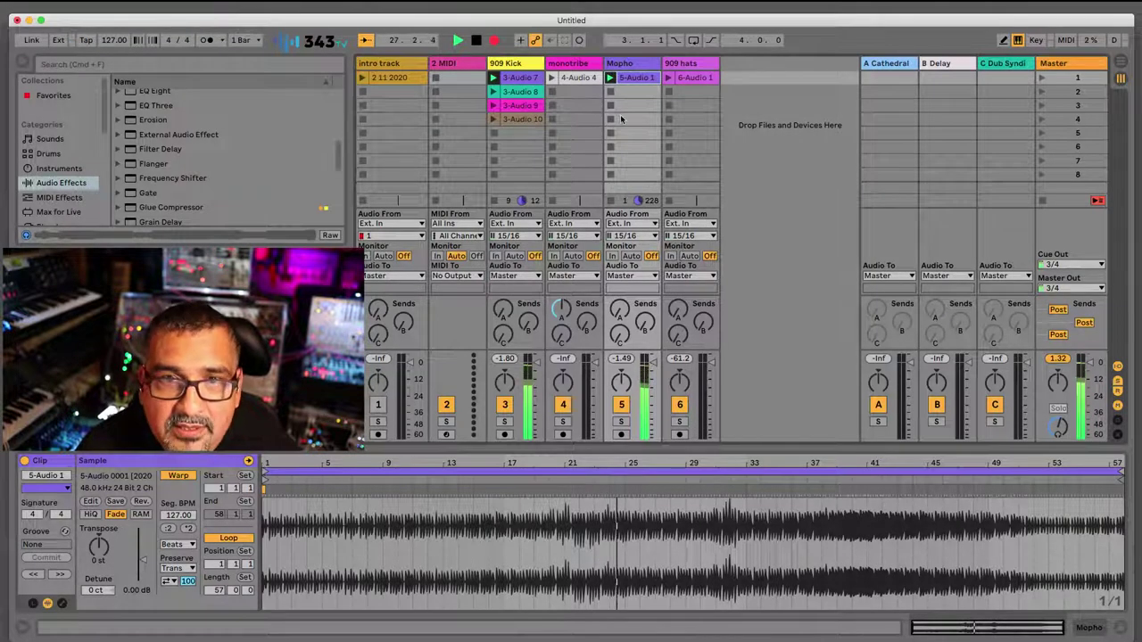
click(552, 79)
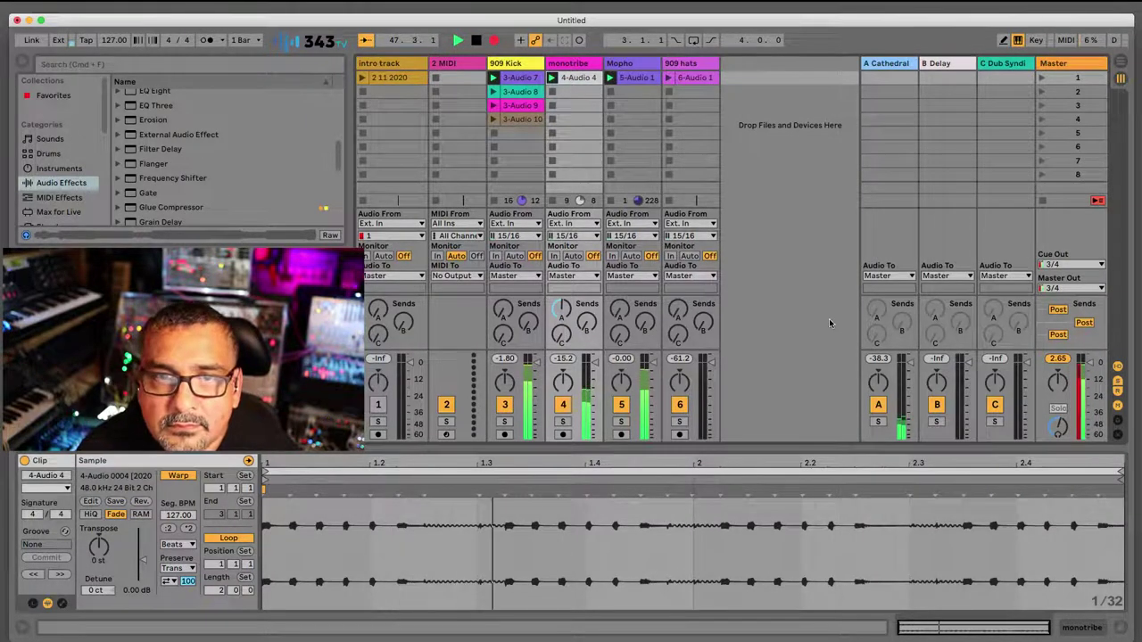
click(667, 79)
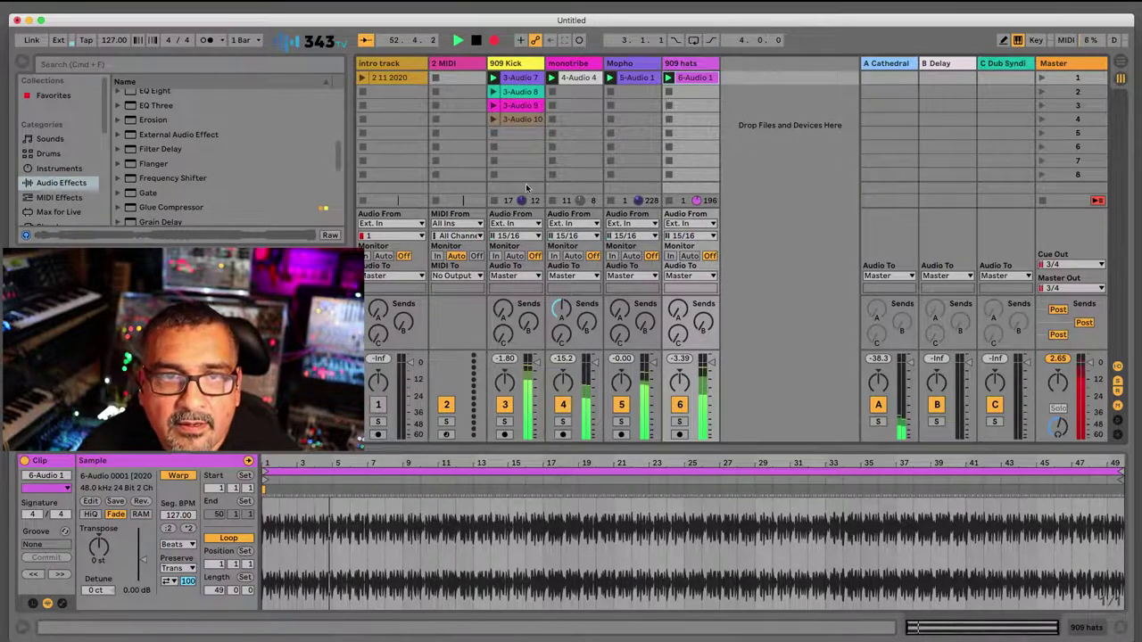
click(495, 94)
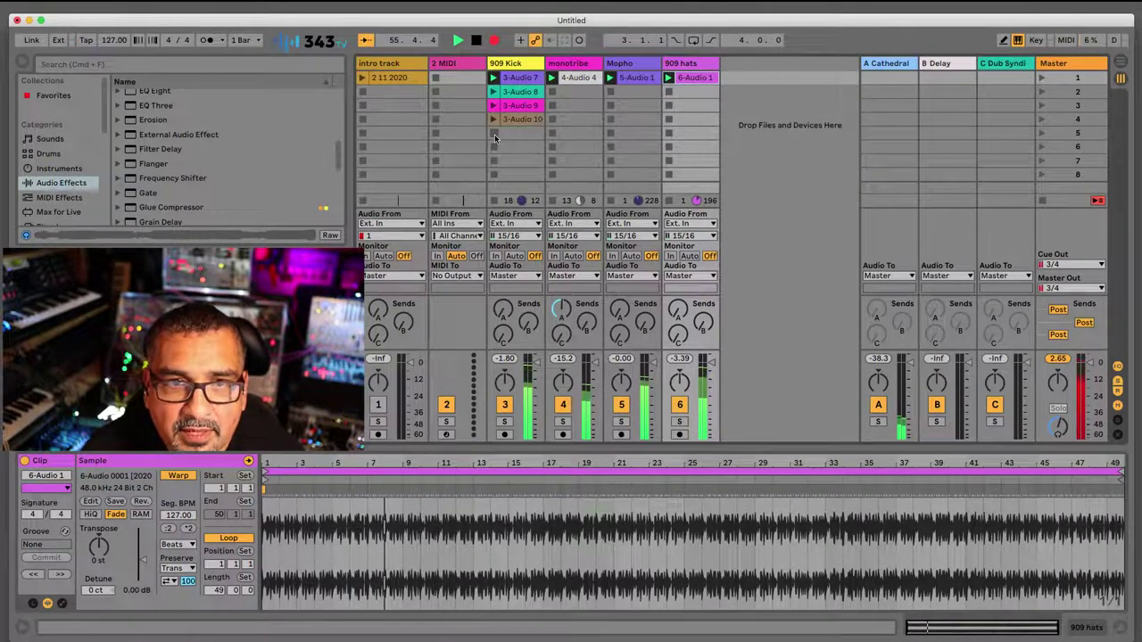
click(495, 133)
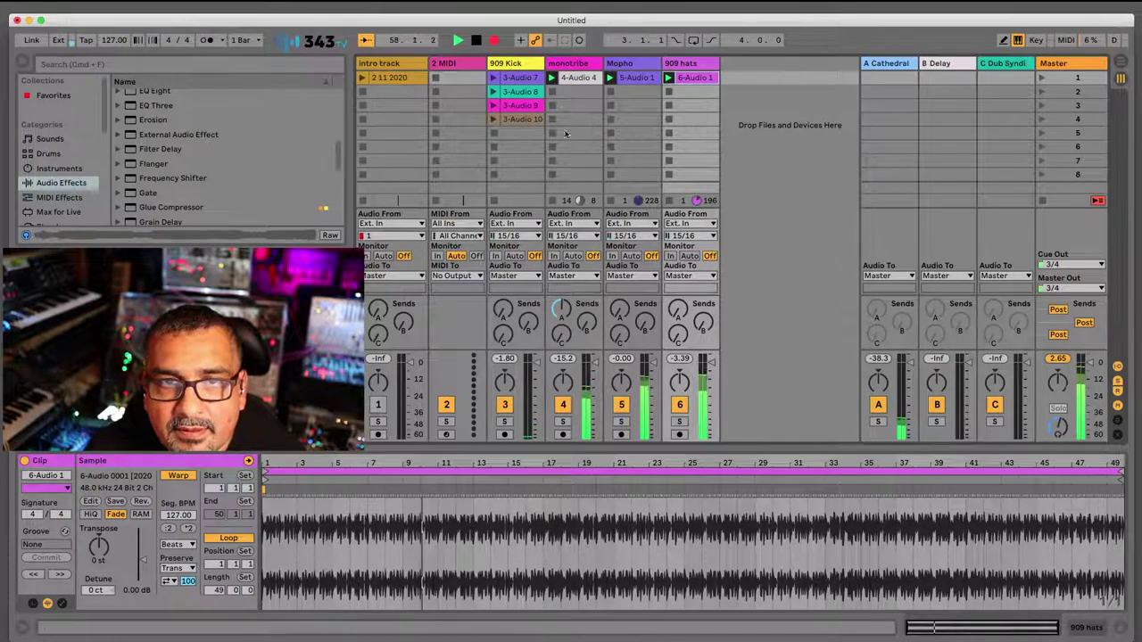
- Bring the 909 Kick back in with clip 3-Audio 8, and after several bars switch it to 3-Audio 7
click(494, 79)
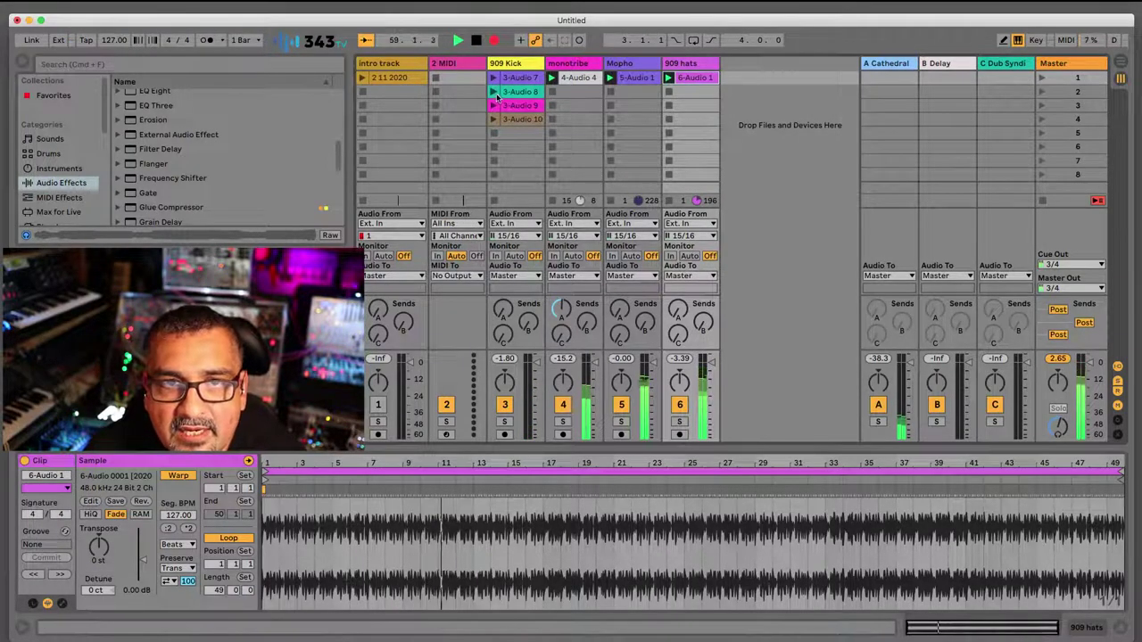
click(494, 93)
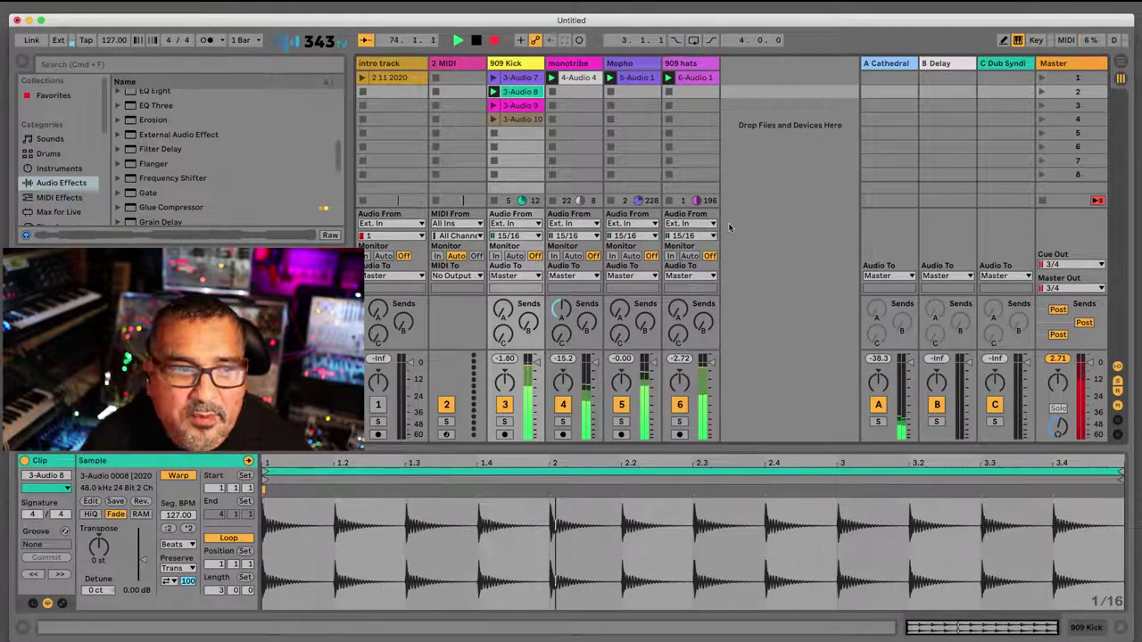
click(493, 91)
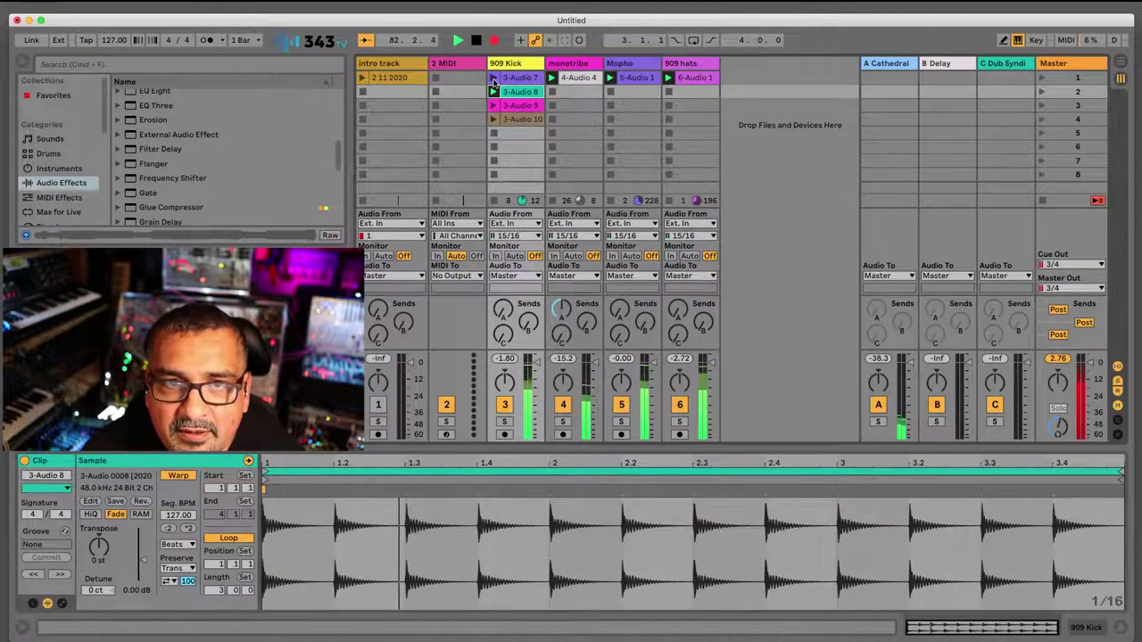
click(493, 79)
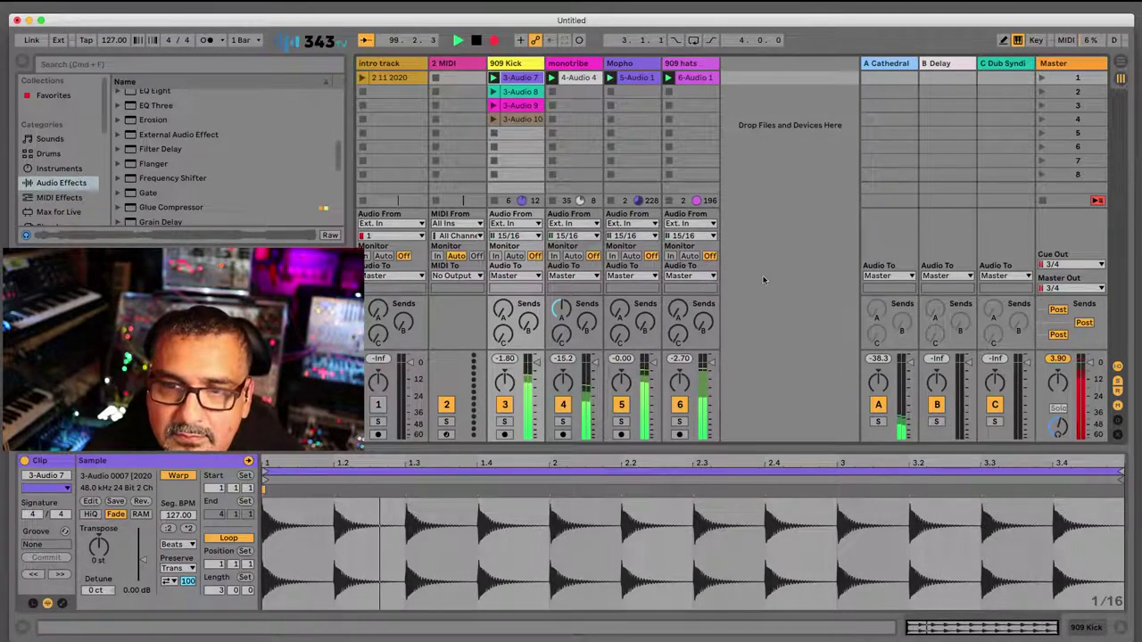
- Stop the recording in the arrangement and switch all tracks back to arrangement playback
click(1121, 62)
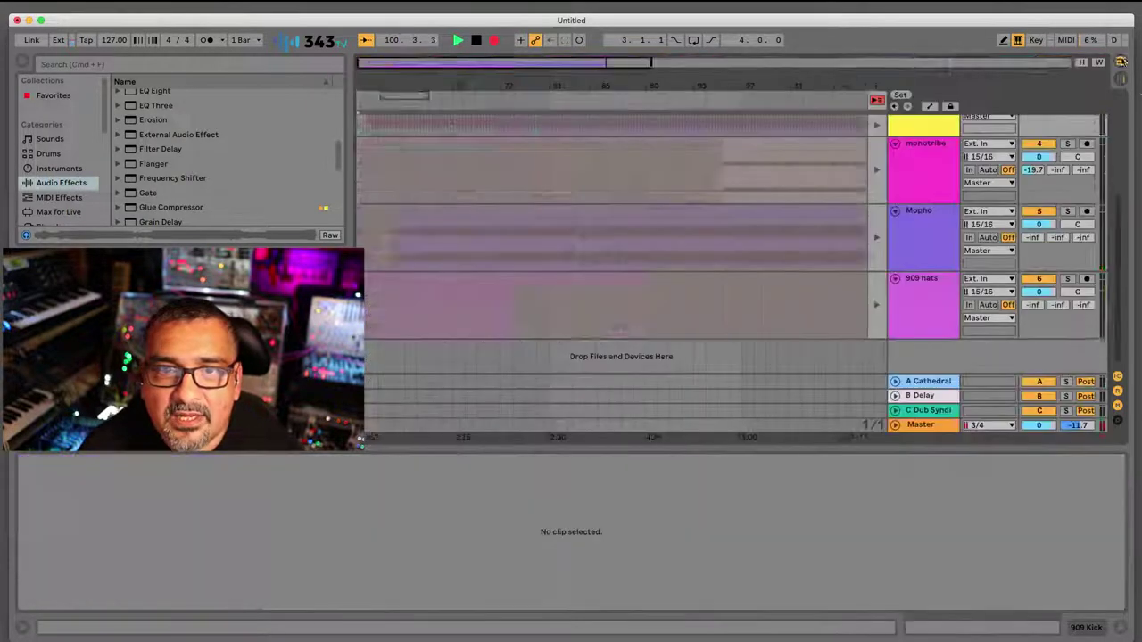
double_click(541, 84)
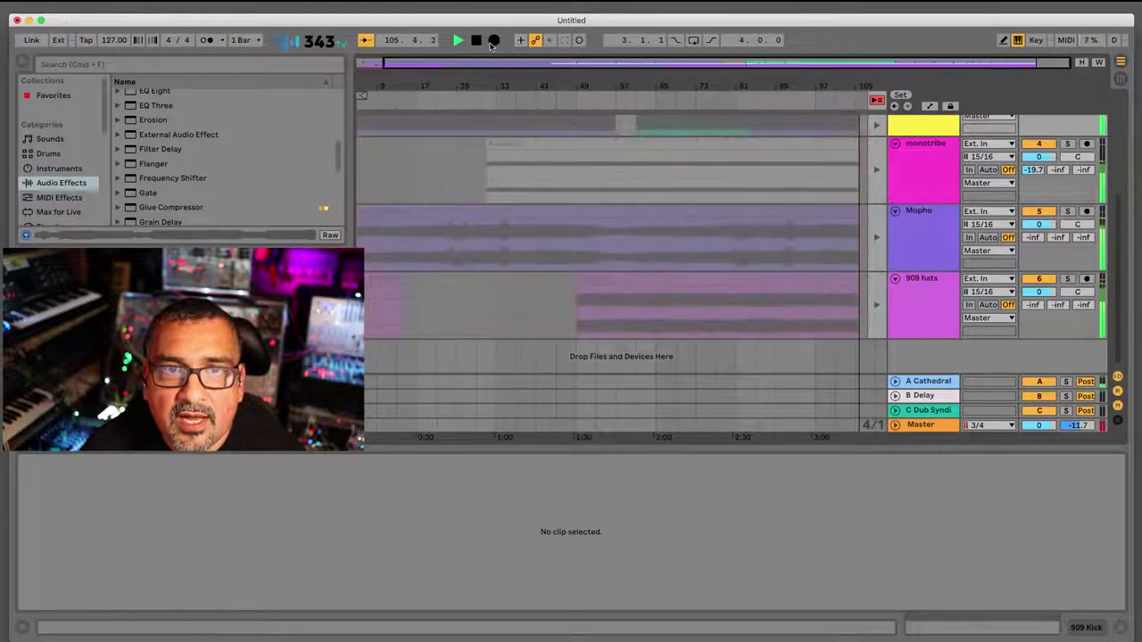
click(476, 40)
click(877, 102)
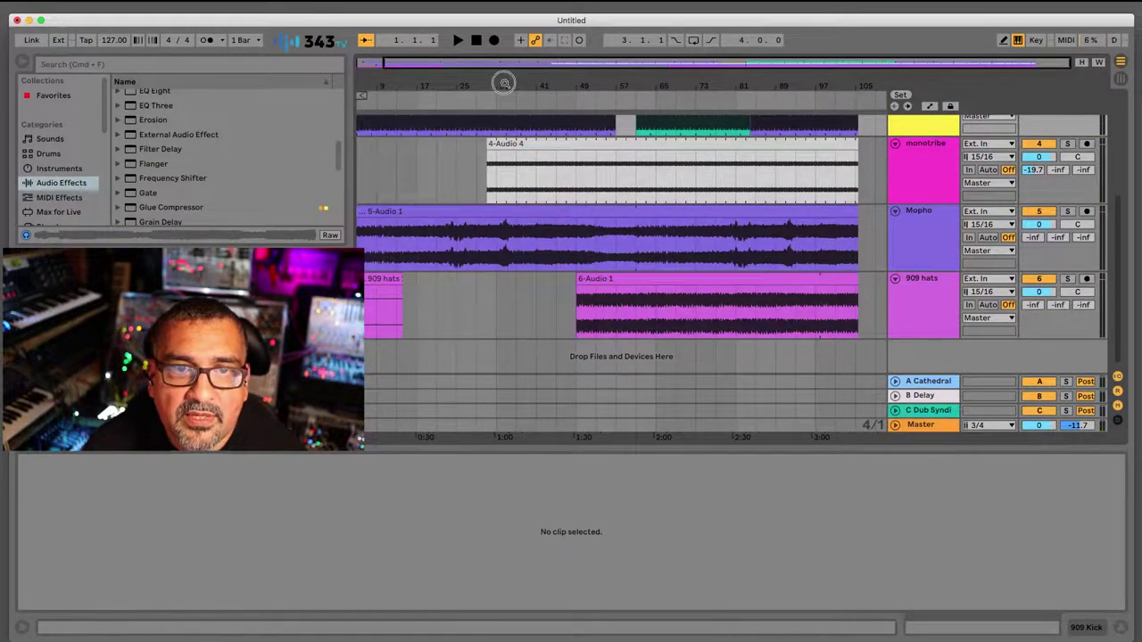
- Delete the 909 hats 2 clip at the start of the 909 hats track in the arrangement
drag(504, 83, 508, 71)
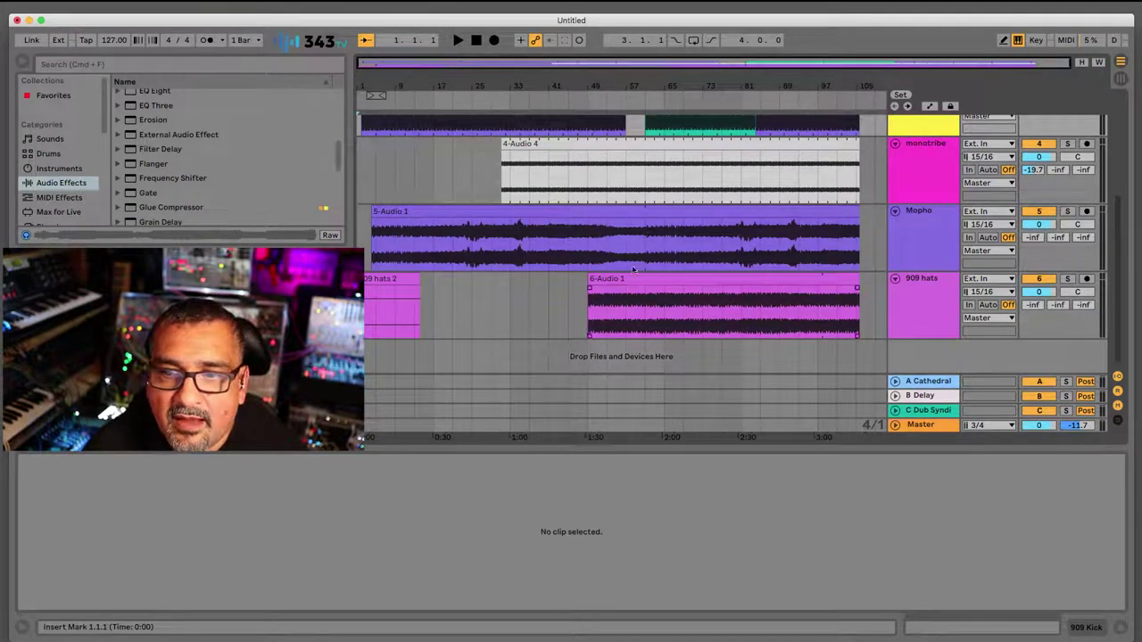
scroll(633, 269, up, 3)
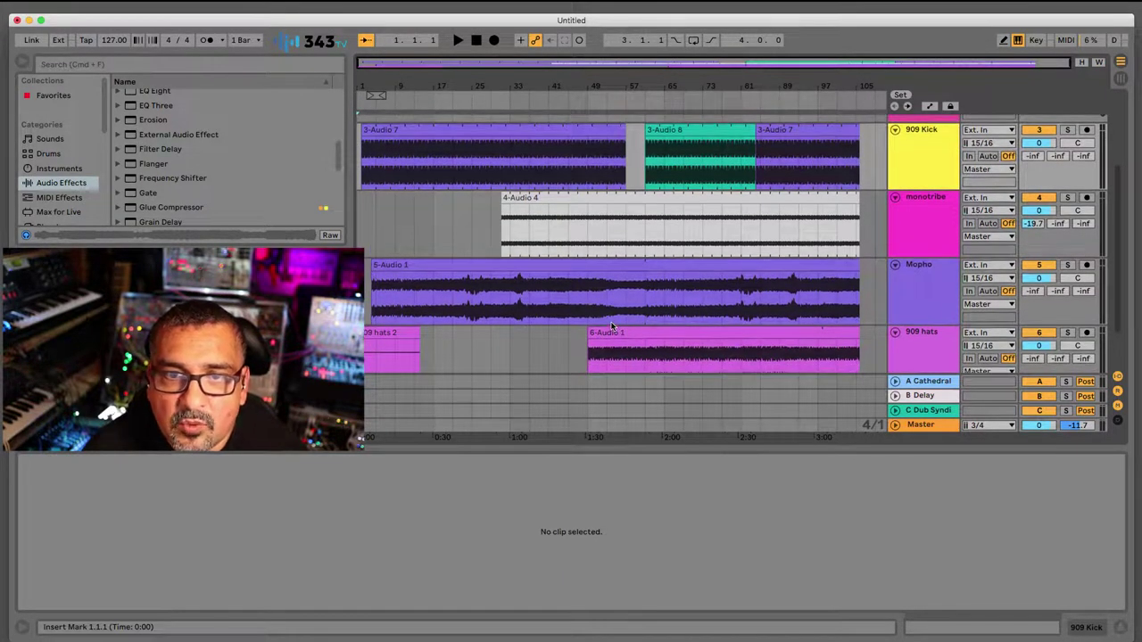
scroll(606, 313, down, 1)
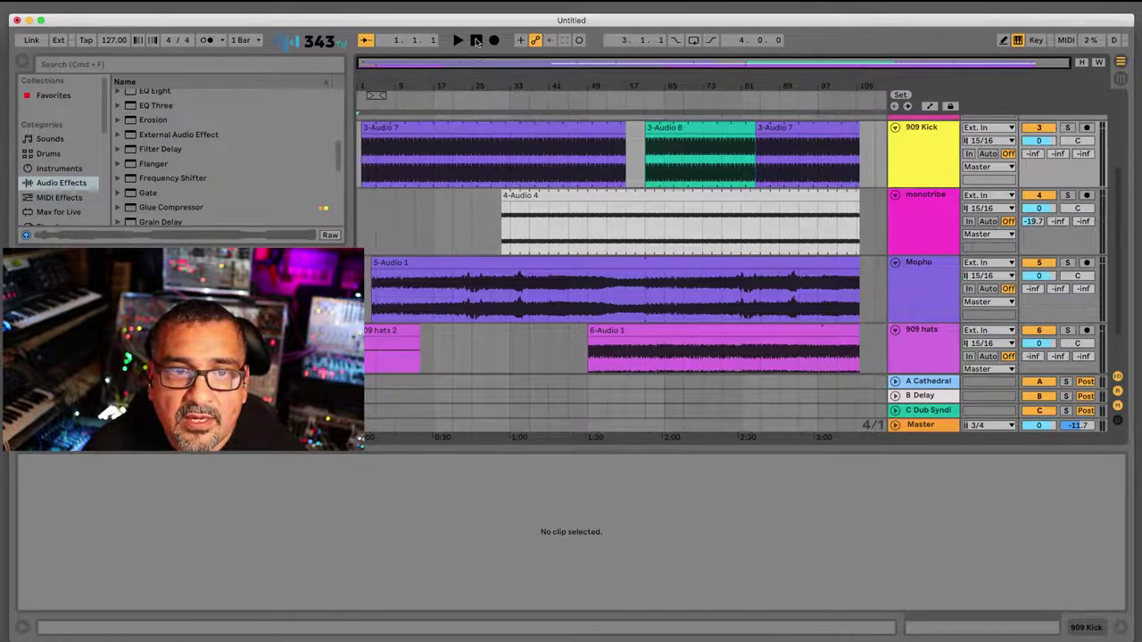
click(398, 330)
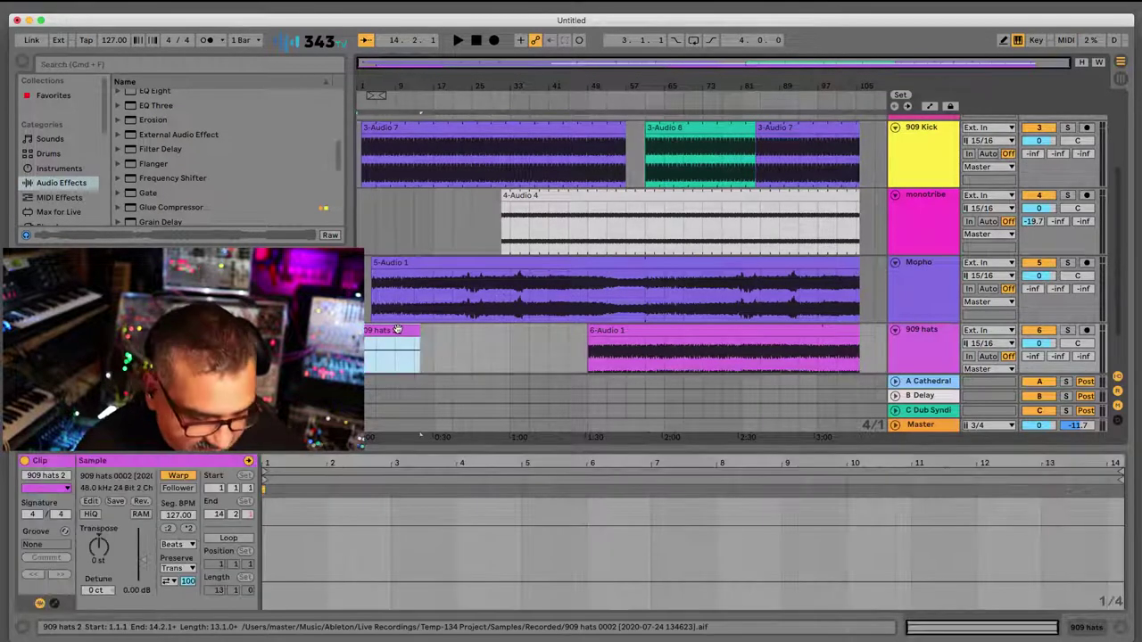
key(Delete)
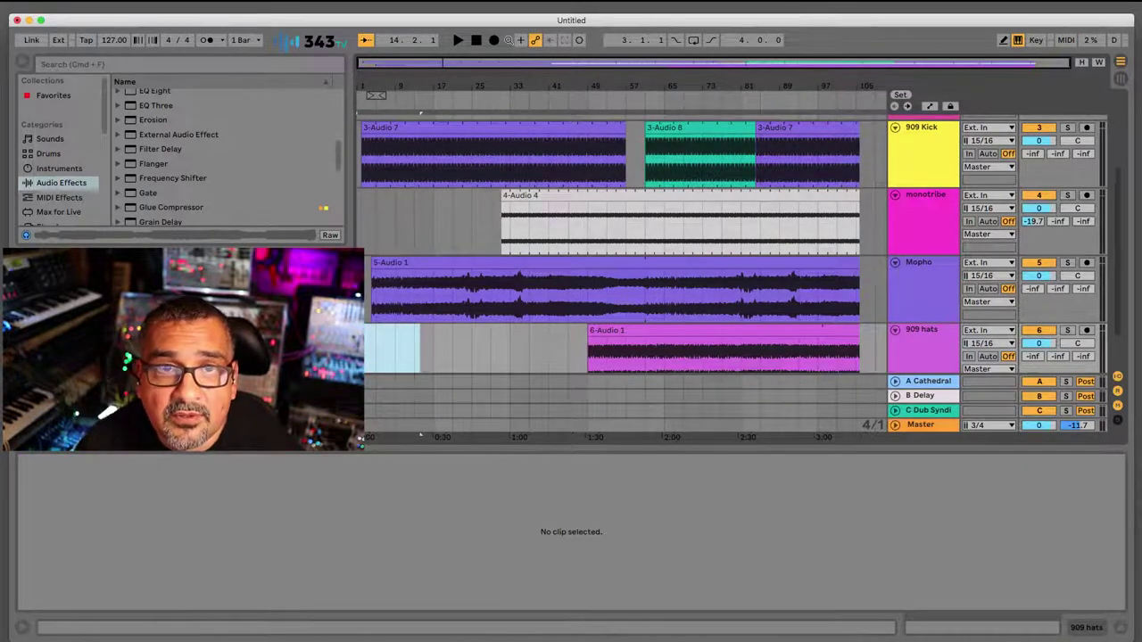
- Play the arrangement and add a Glue Compressor to the 909 Kick track from the session mixer
click(458, 40)
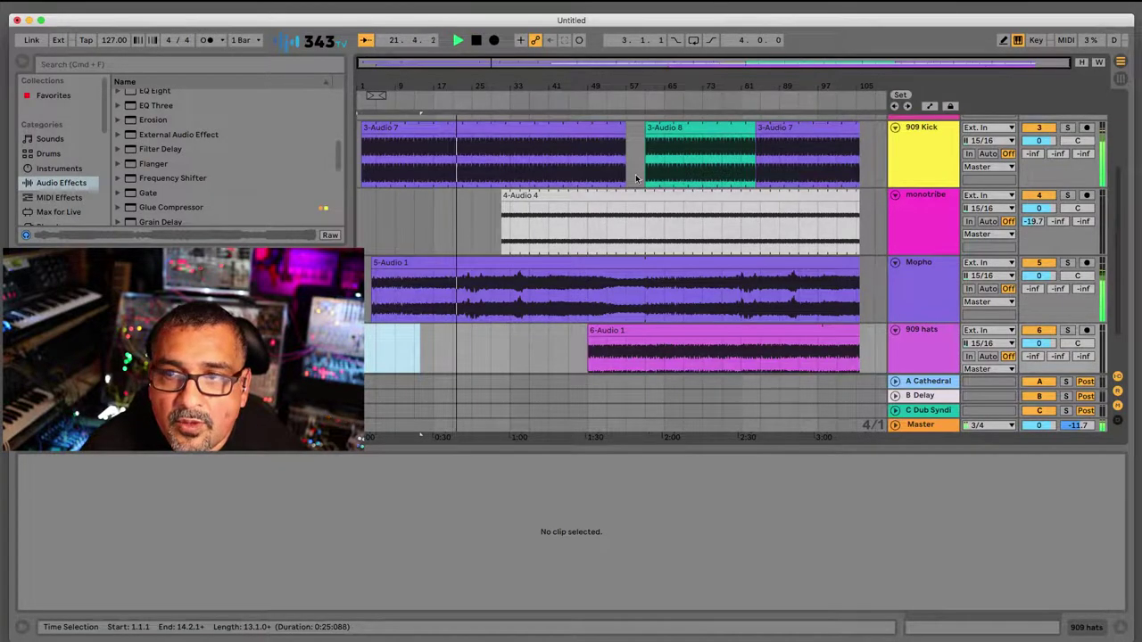
click(1121, 78)
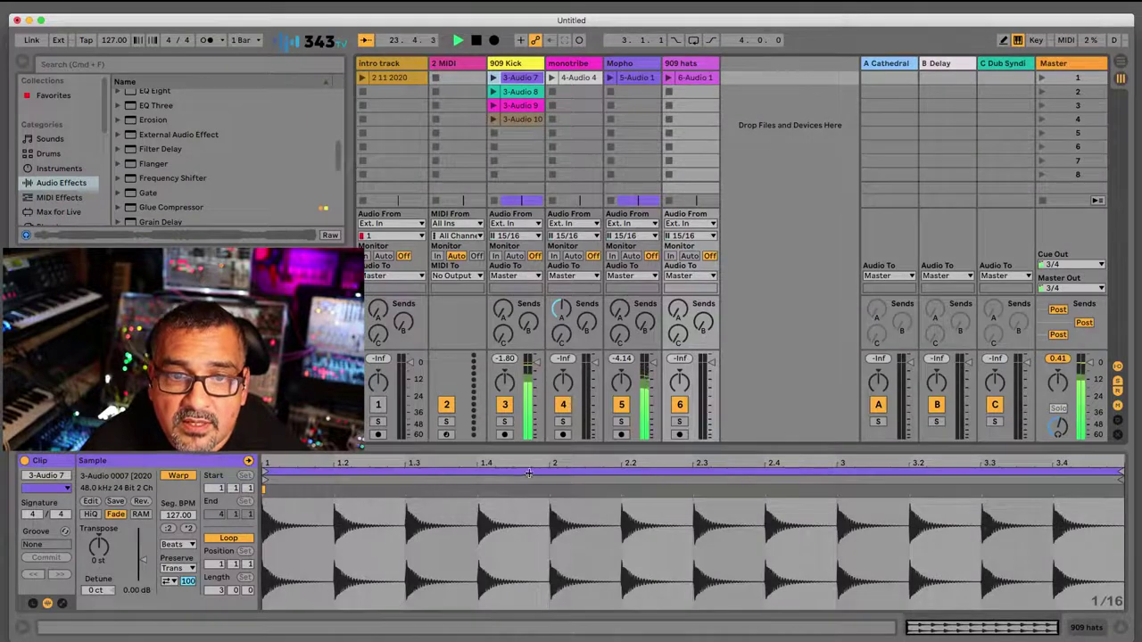
click(516, 64)
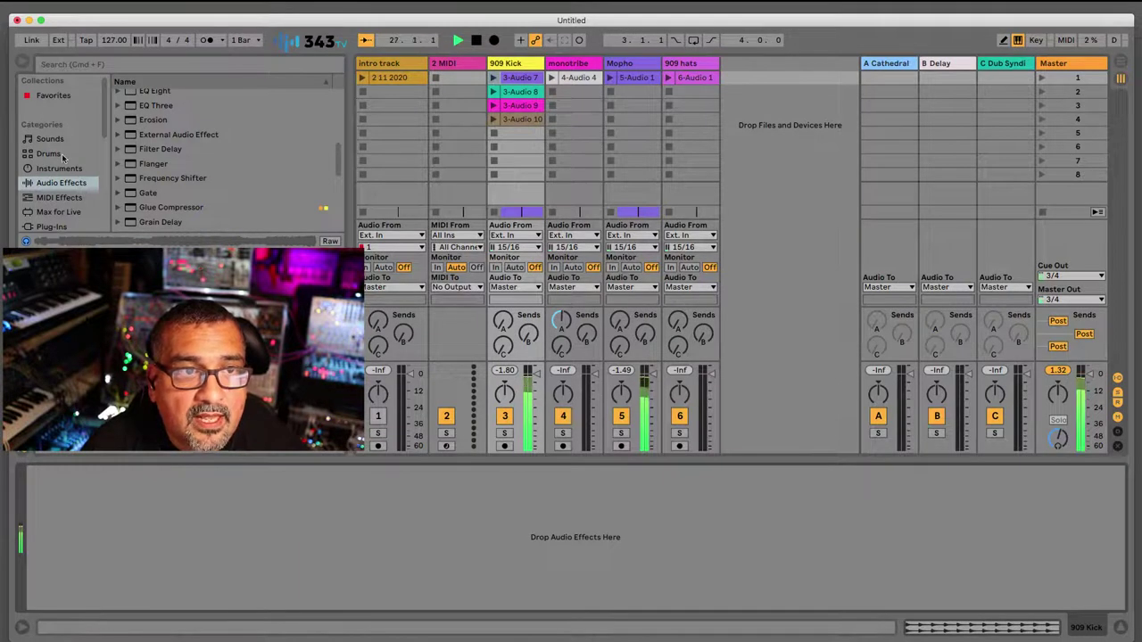
drag(340, 161, 345, 132)
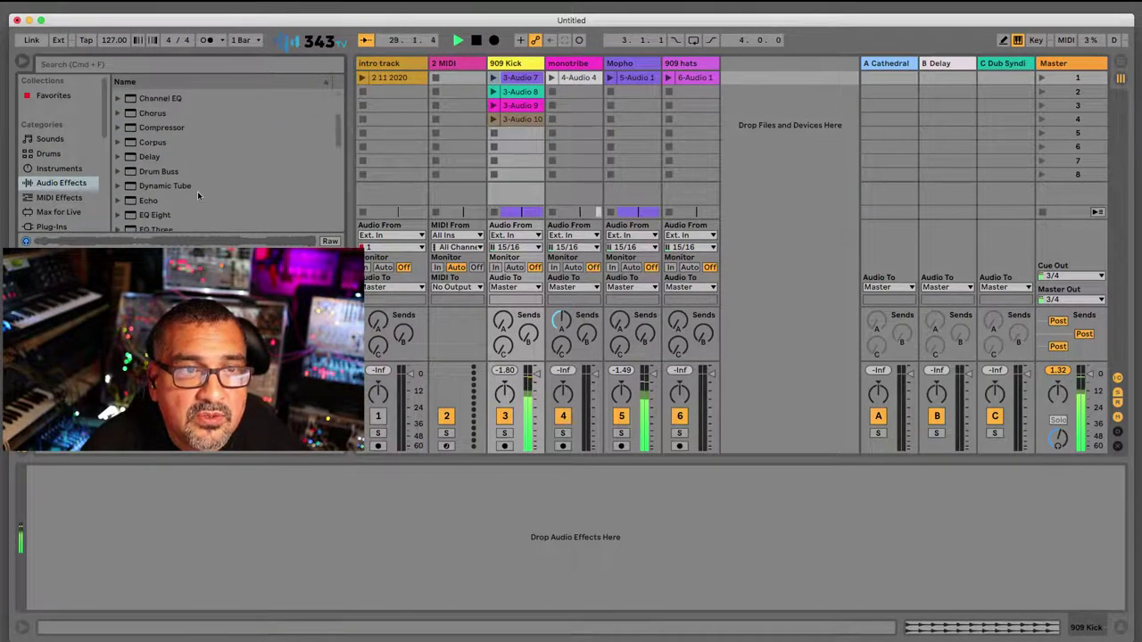
scroll(198, 195, down, 5)
drag(162, 163, 188, 555)
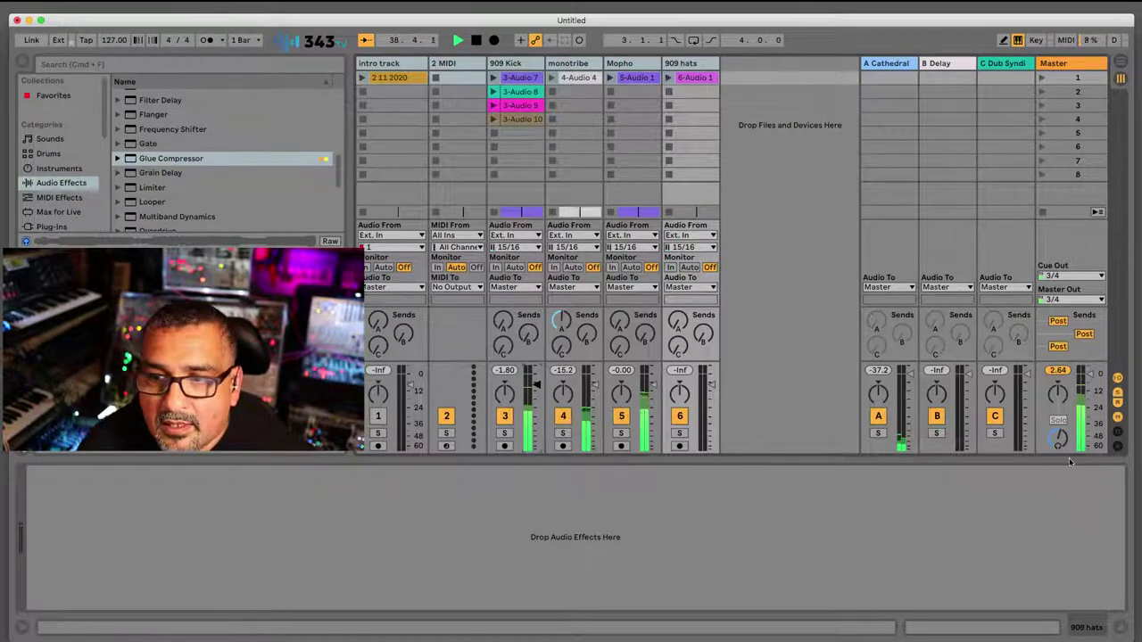
- Set the 909 Kick volume to about -2.6 dB and its Glue Compressor to -7.62 dB threshold and 5.56 dB makeup
click(538, 67)
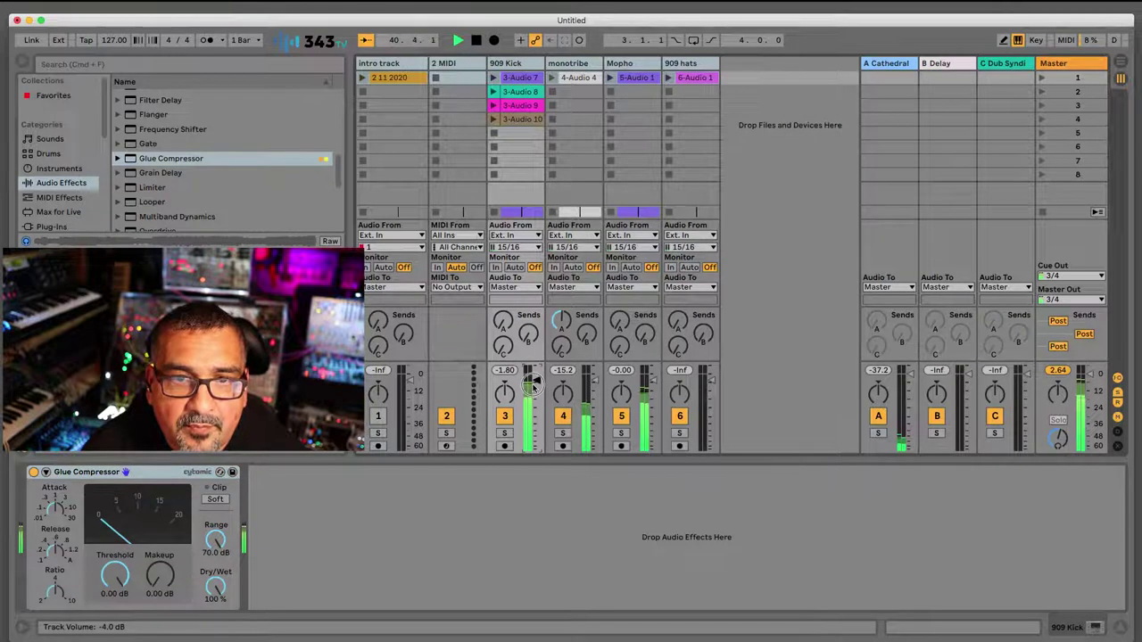
click(524, 80)
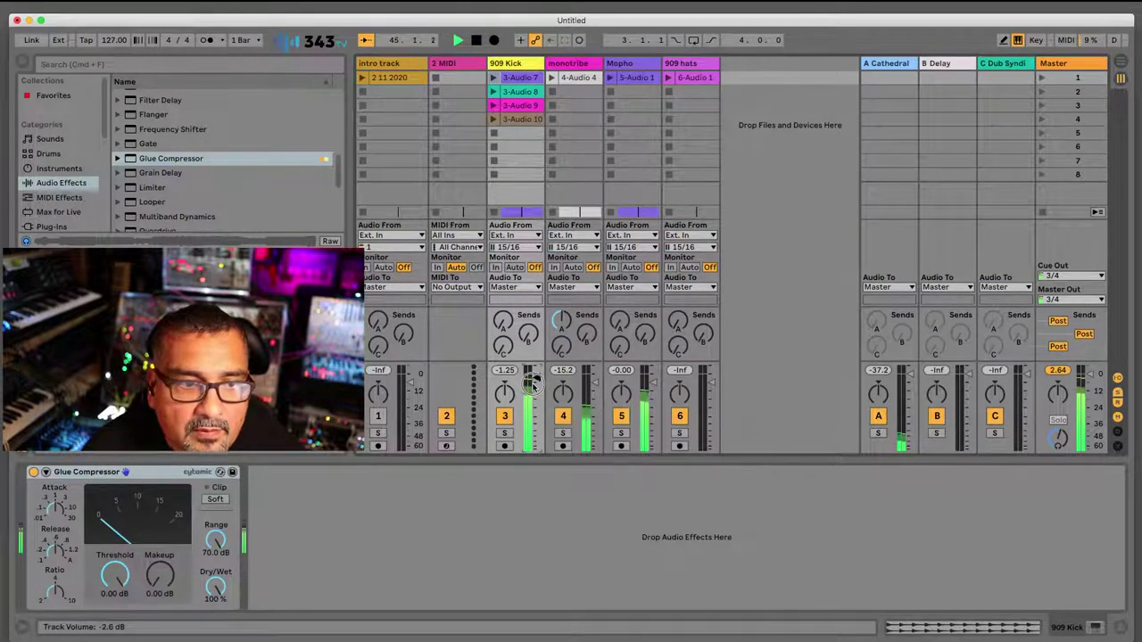
mouse_move(148, 576)
mouse_down()
mouse_move(150, 590)
mouse_move(159, 564)
mouse_move(120, 581)
mouse_move(160, 578)
mouse_up()
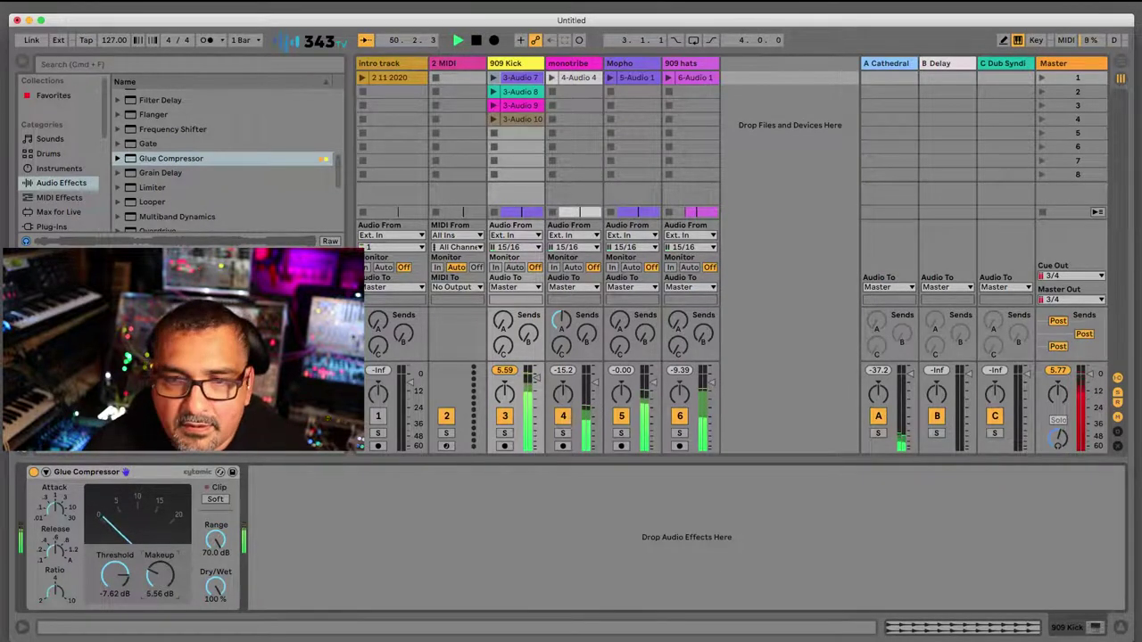
- Lower the track volumes together, with 909 Kick at -6.4 dB and the other audio tracks at -9.8 dB, and enlarge the mixer
click(516, 65)
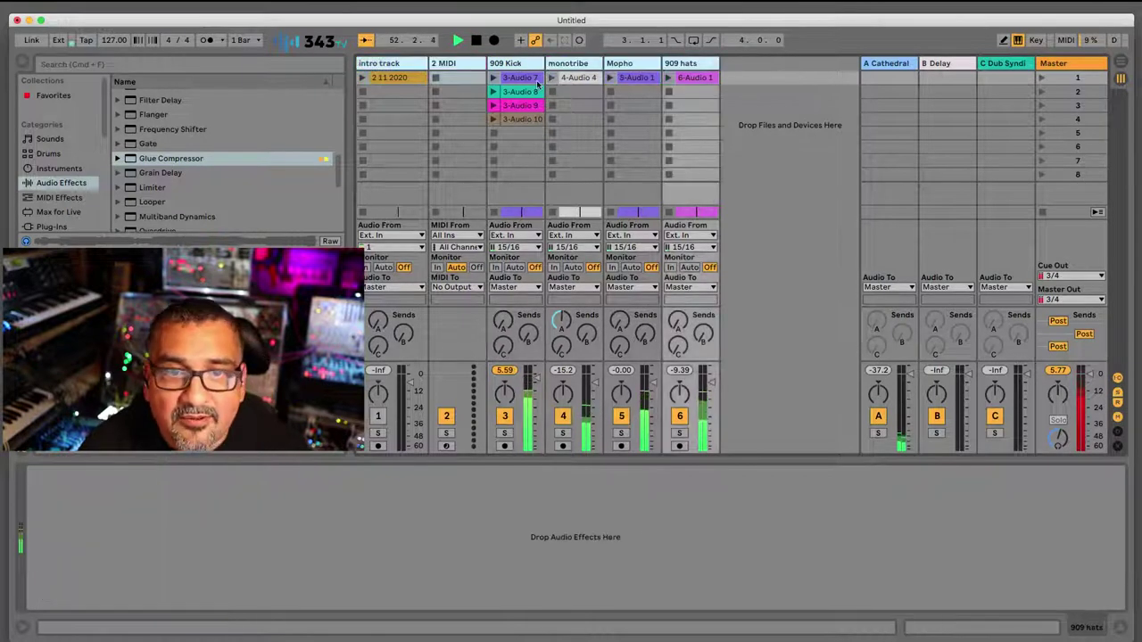
drag(533, 379, 534, 381)
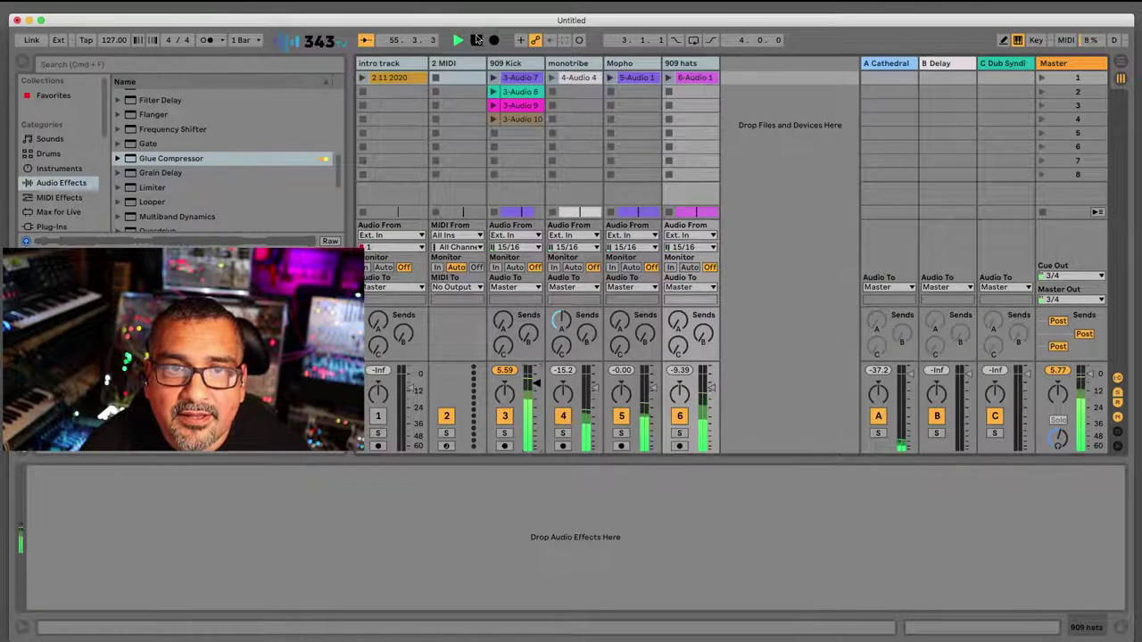
click(465, 65)
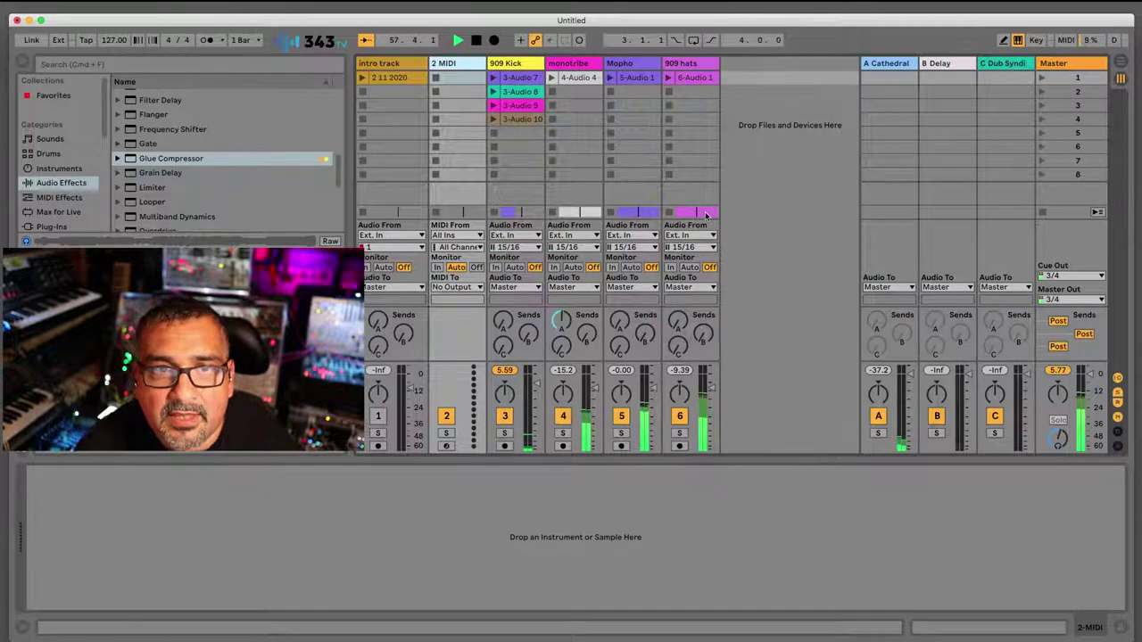
click(522, 64)
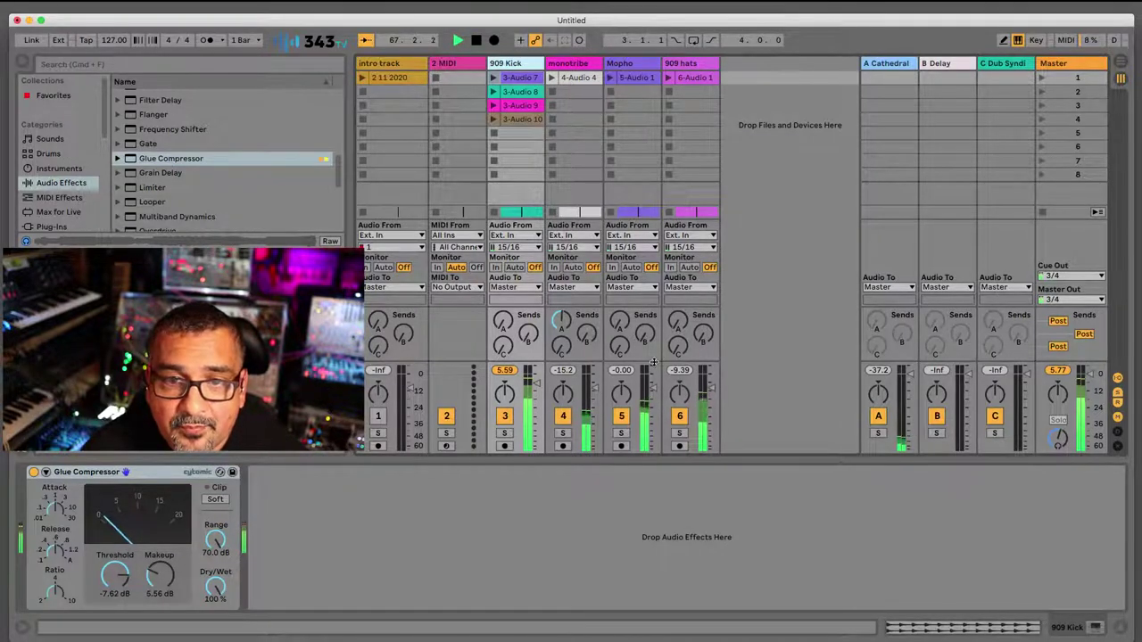
drag(649, 364, 647, 290)
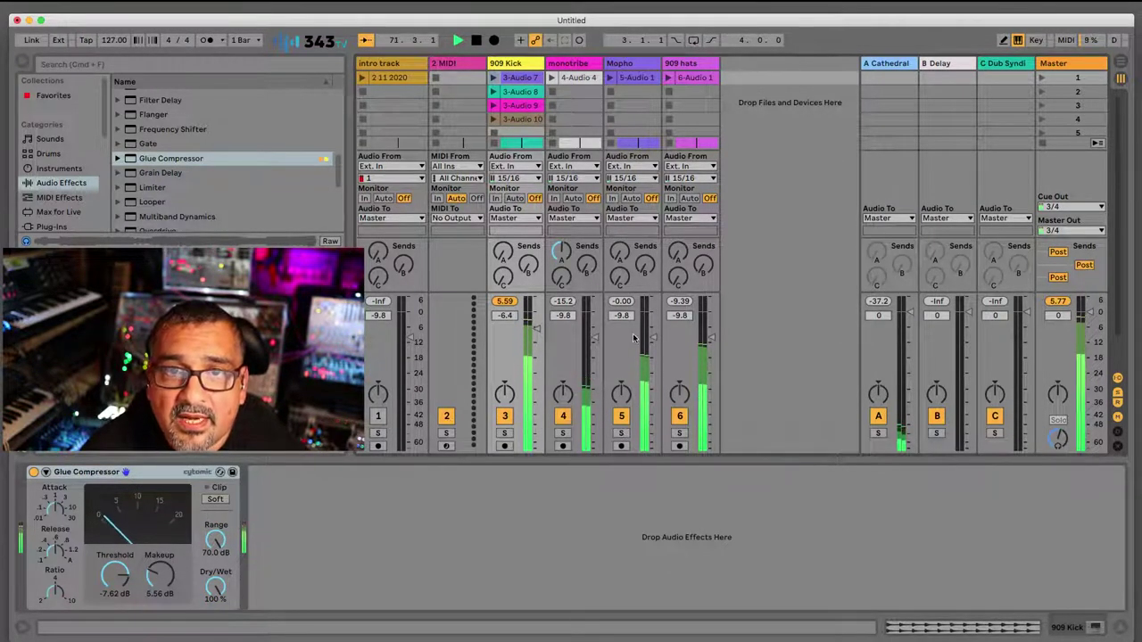
- Add a Glue Compressor to the Mopho track
click(627, 63)
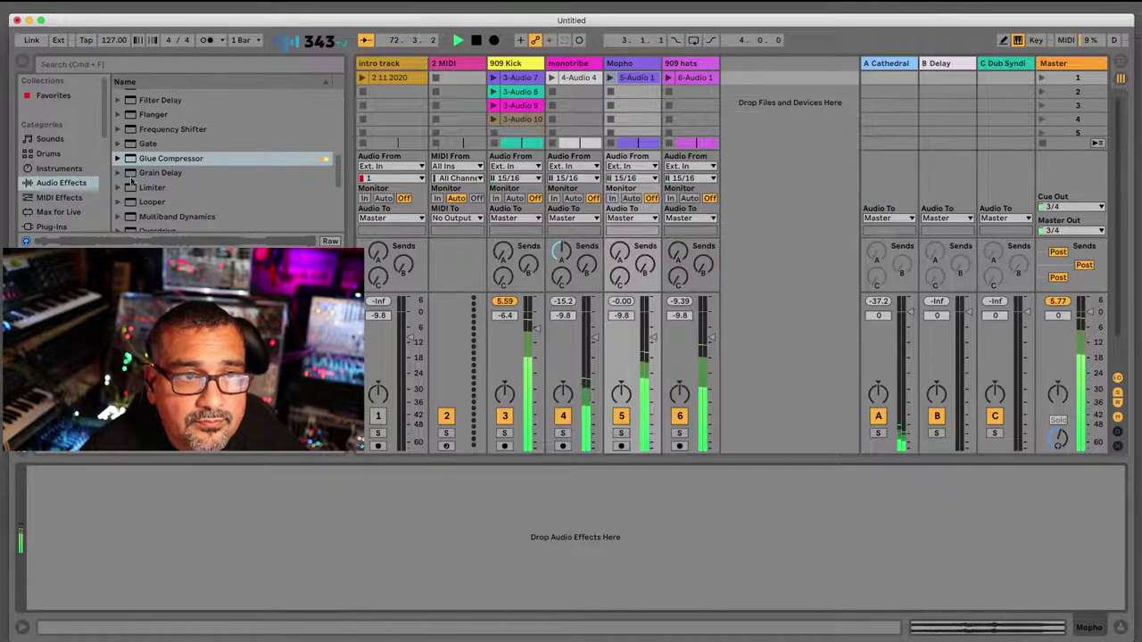
scroll(152, 182, down, 1)
scroll(151, 182, up, 3)
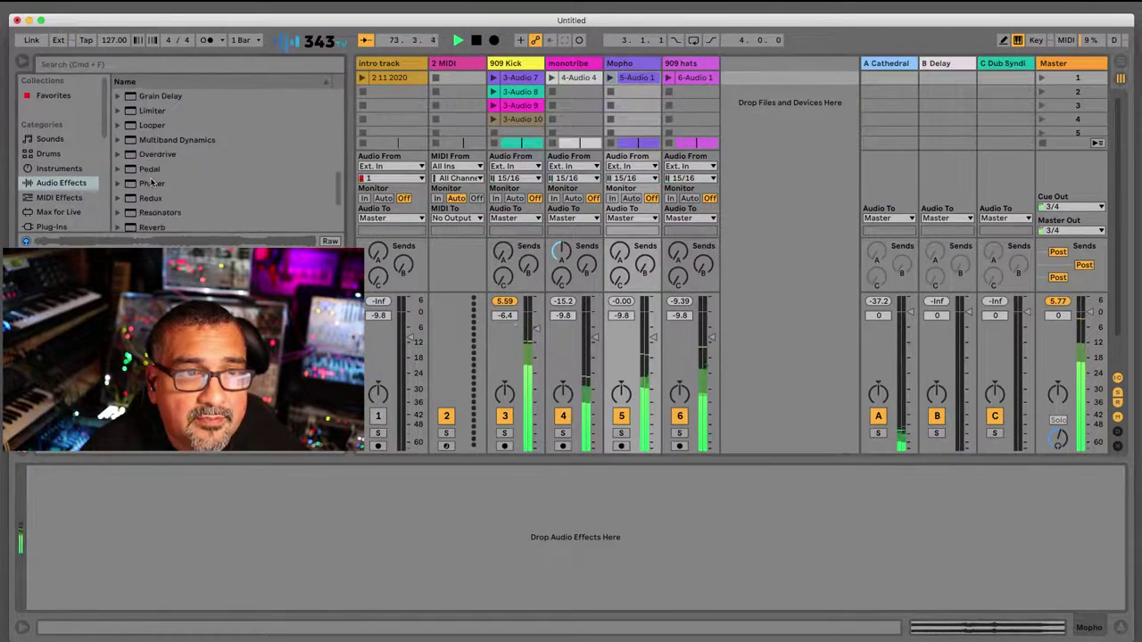
drag(131, 185, 143, 536)
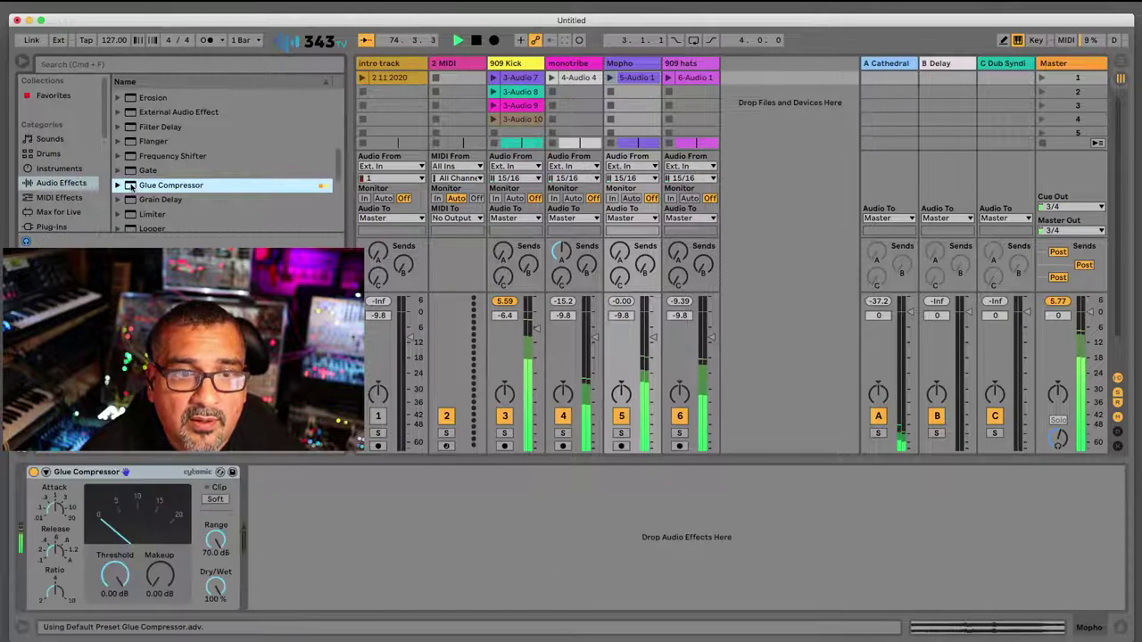
- Set the Mopho Glue Compressor to -15.9 dB threshold and 6.67 dB makeup, and solo the Mopho track
drag(114, 585, 115, 624)
scroll(163, 586, up, 3)
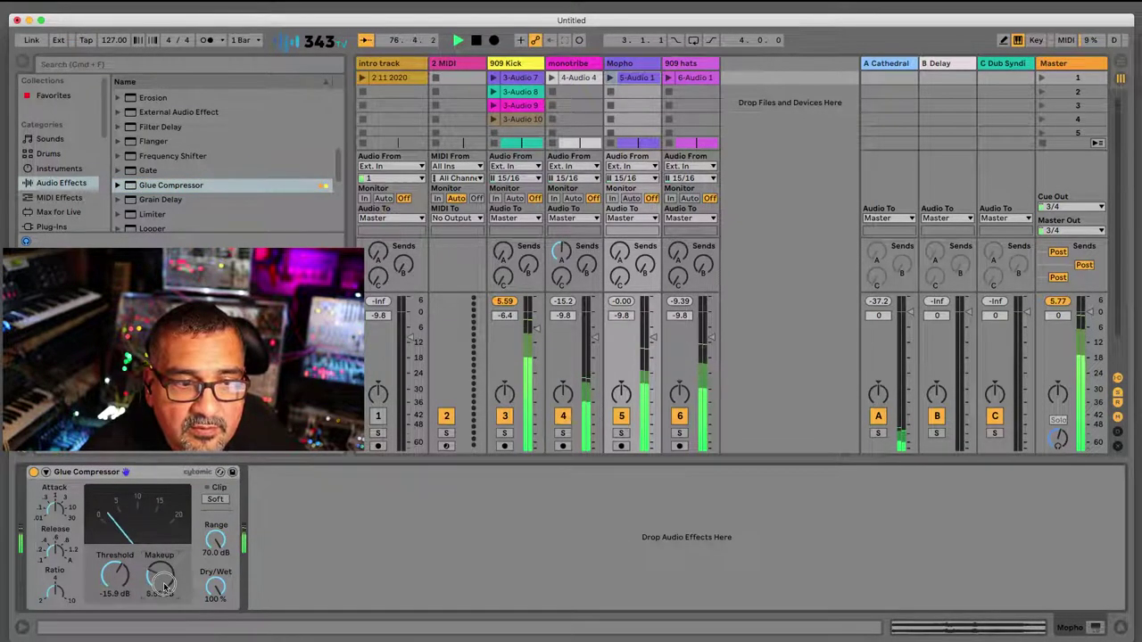
click(621, 434)
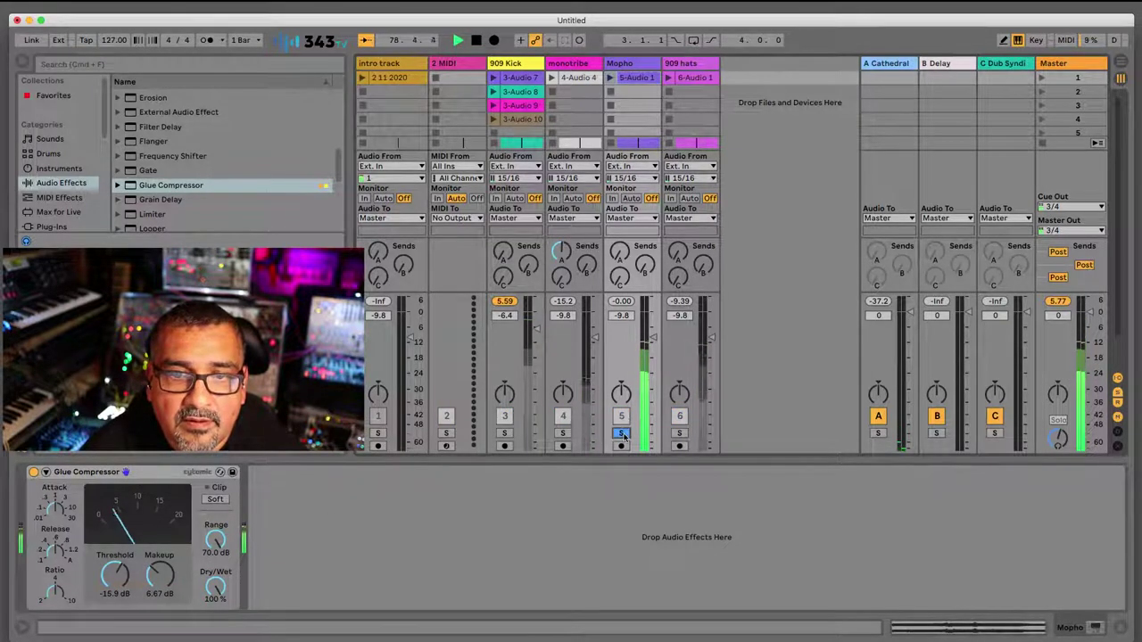
- Unsolo the Mopho track and look through the available audio effects in the browser
click(622, 434)
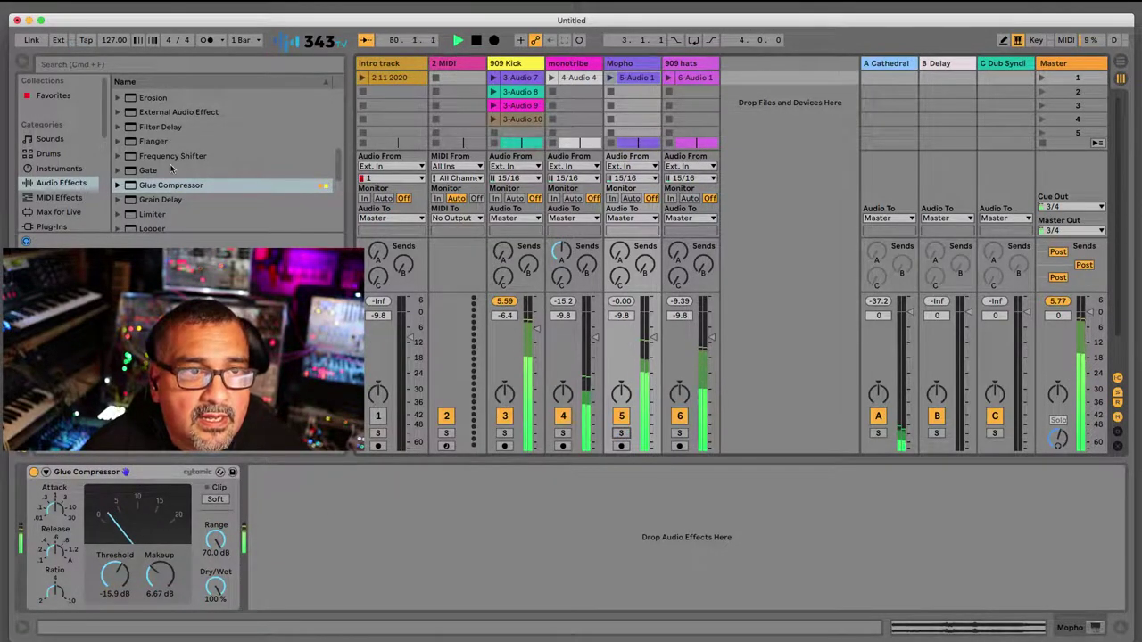
click(143, 186)
scroll(143, 189, down, 2)
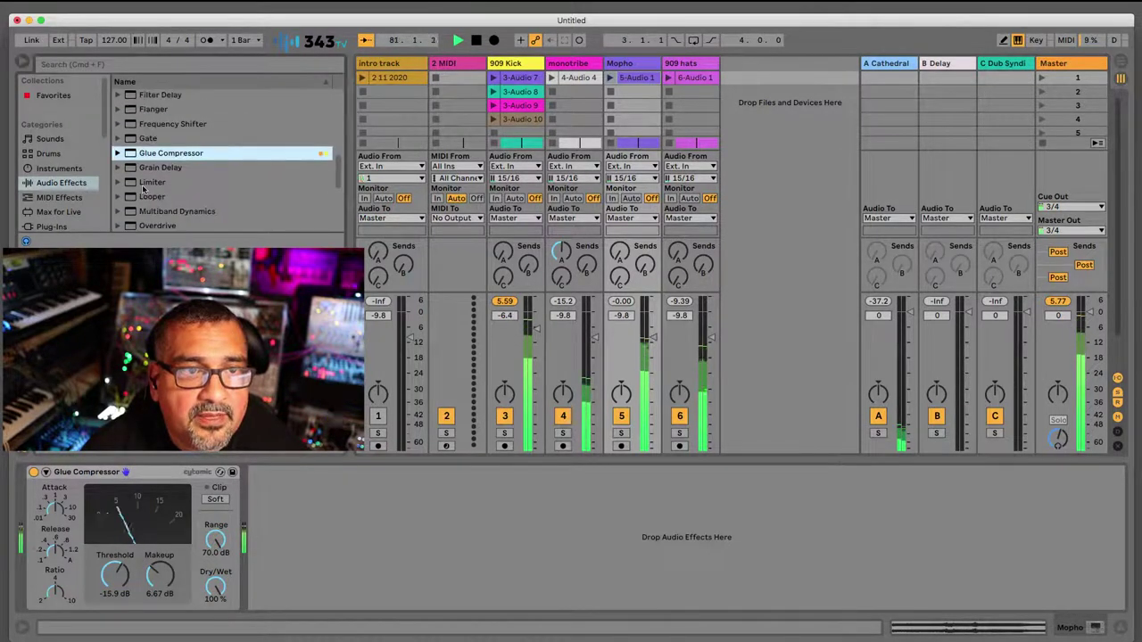
scroll(143, 189, up, 3)
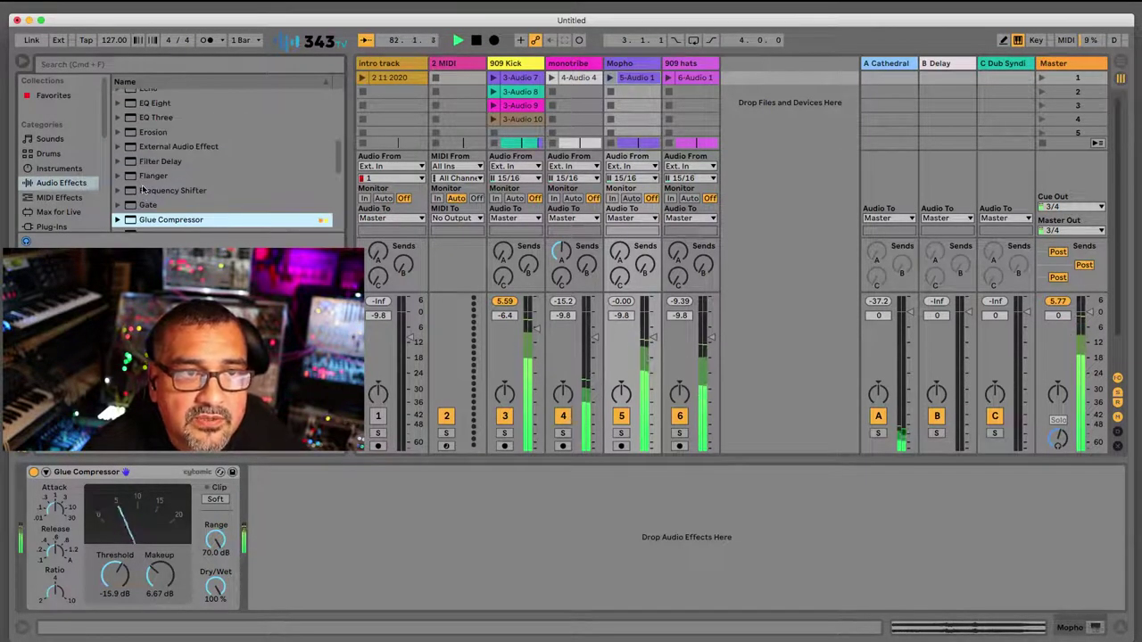
scroll(142, 189, up, 4)
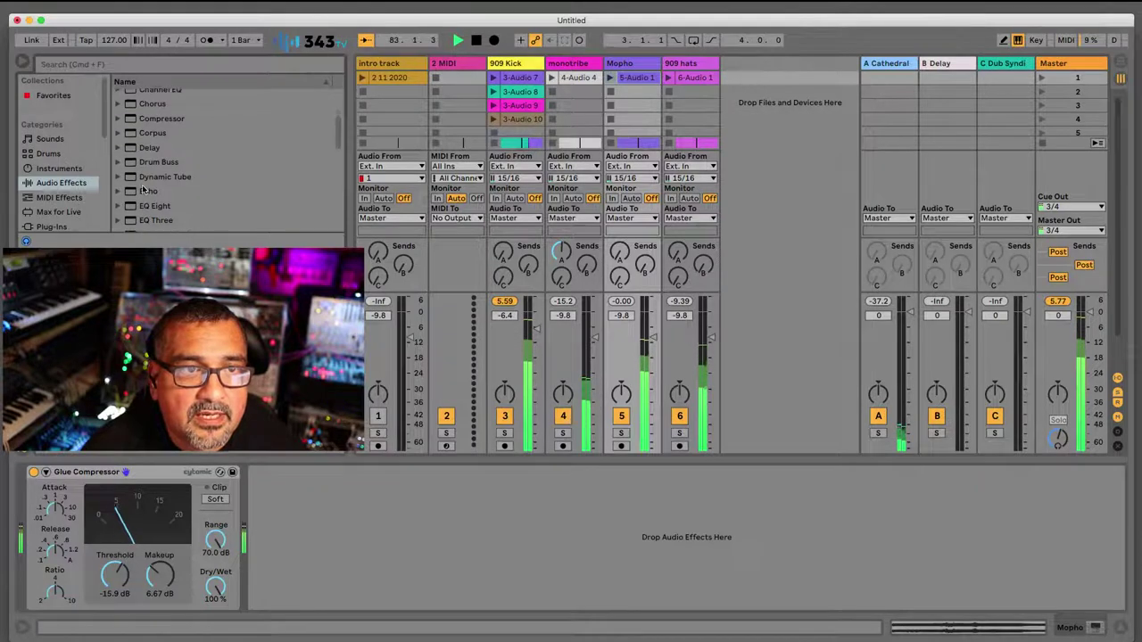
scroll(143, 189, up, 3)
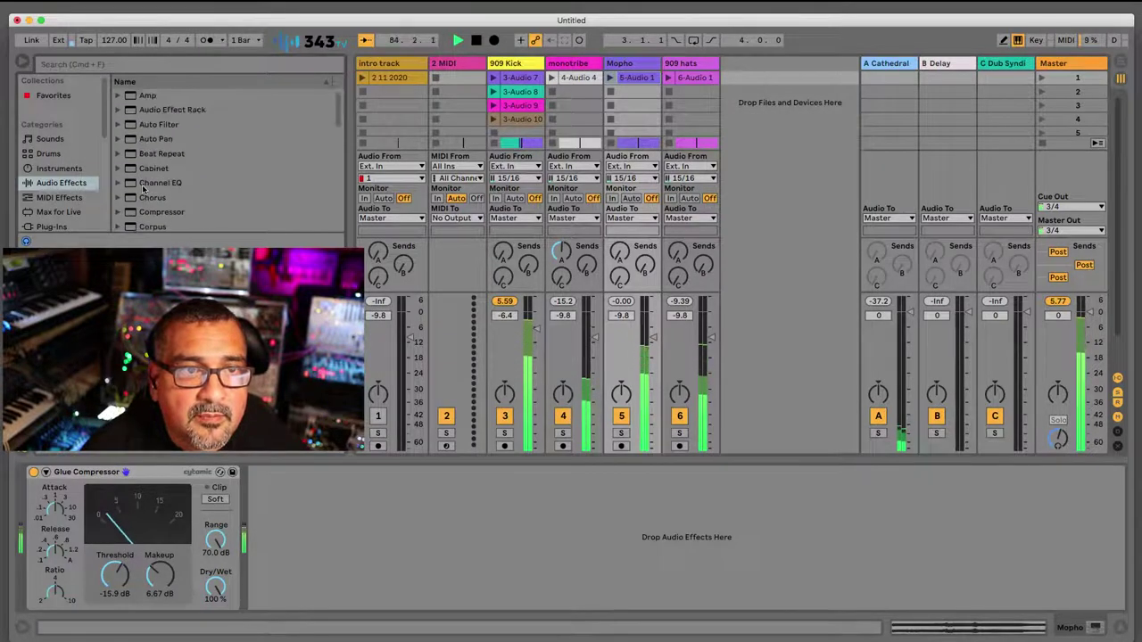
scroll(143, 189, down, 3)
scroll(142, 189, down, 6)
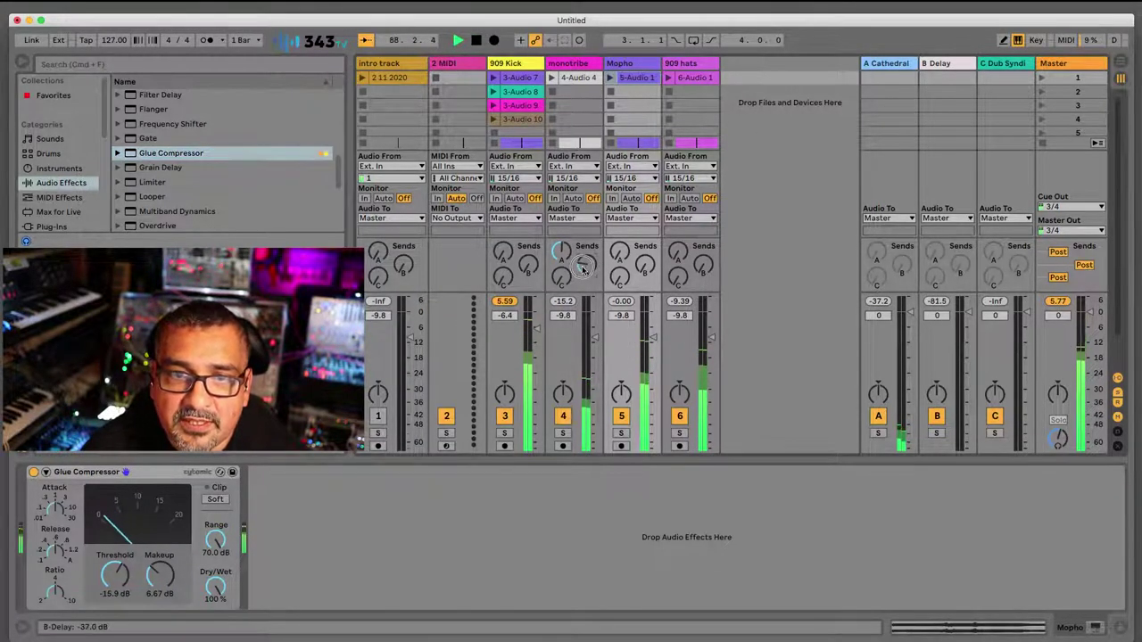
- Try the B Delay send on the monotribe and Mopho tracks, and turn both sends back down
scroll(583, 268, up, 5)
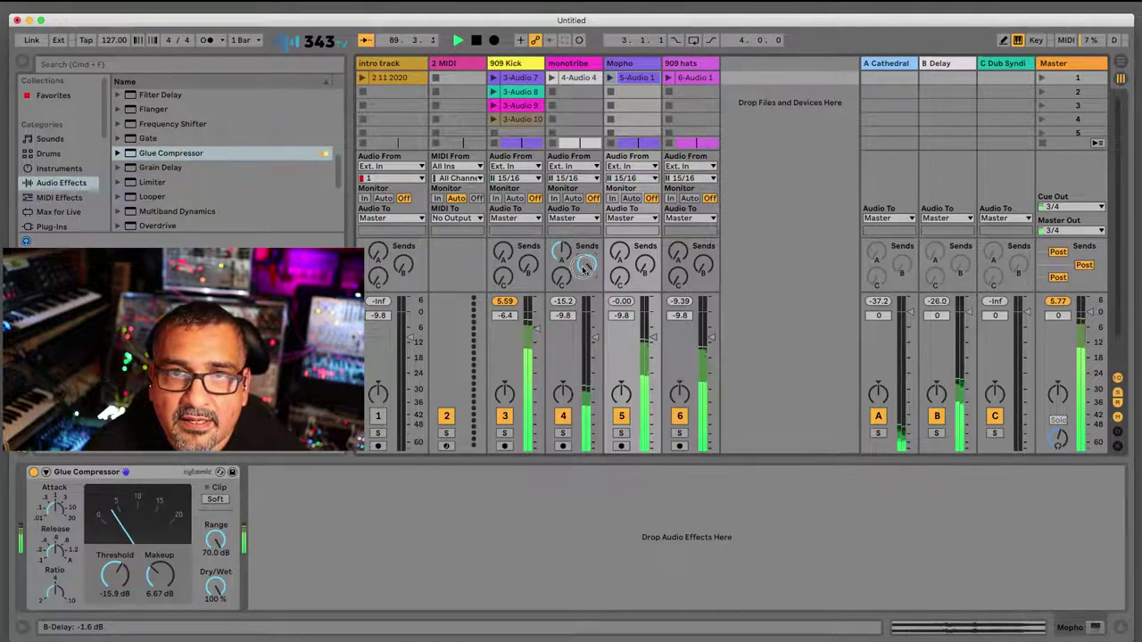
scroll(583, 268, up, 2)
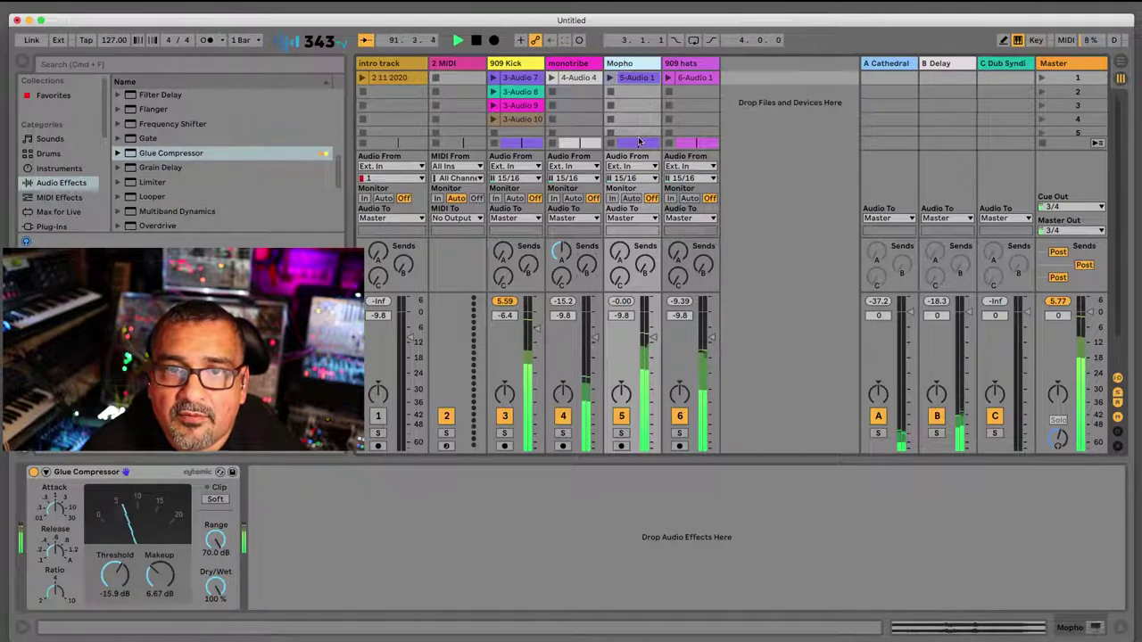
scroll(644, 266, up, 3)
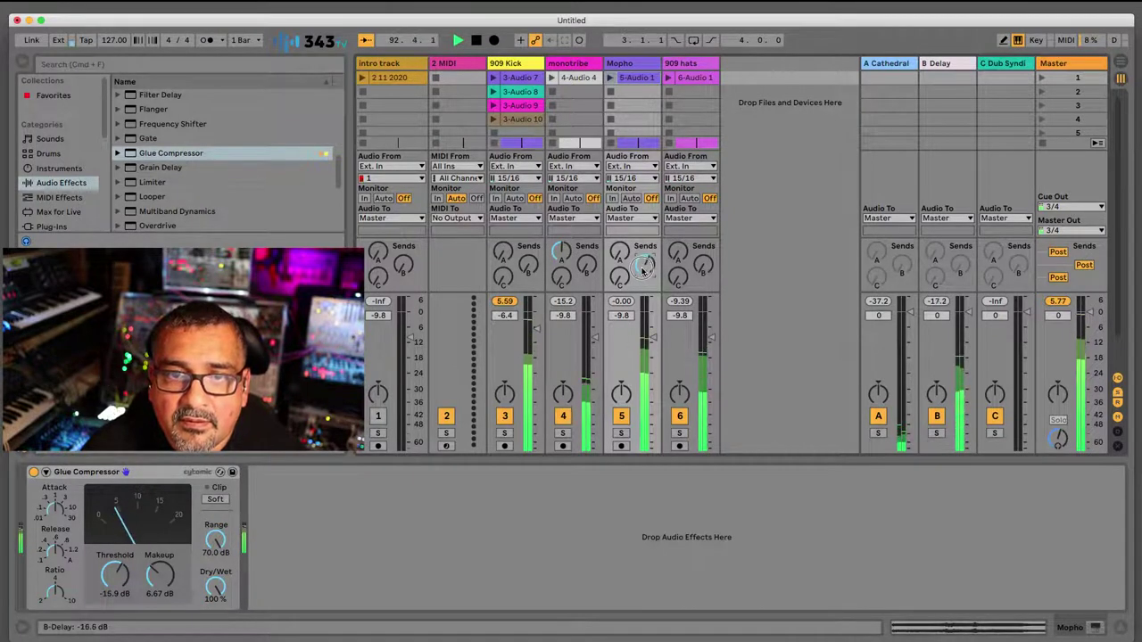
scroll(644, 268, down, 5)
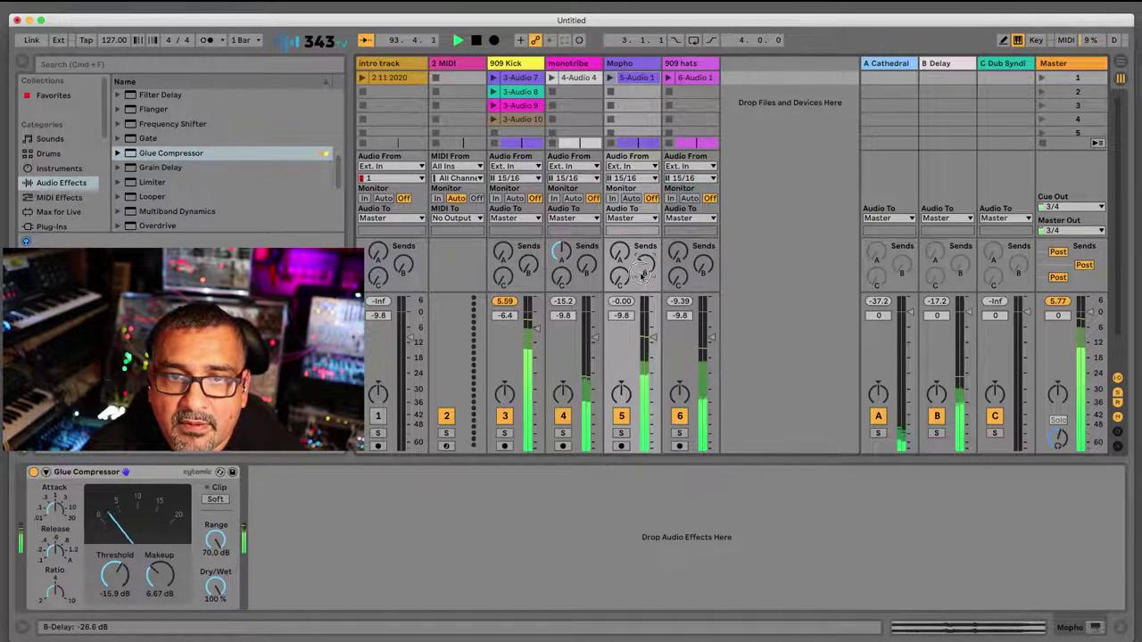
- Turn up the Mopho track's send to the C Dub Syndicate return and ease it back to a moderate level
scroll(621, 280, up, 5)
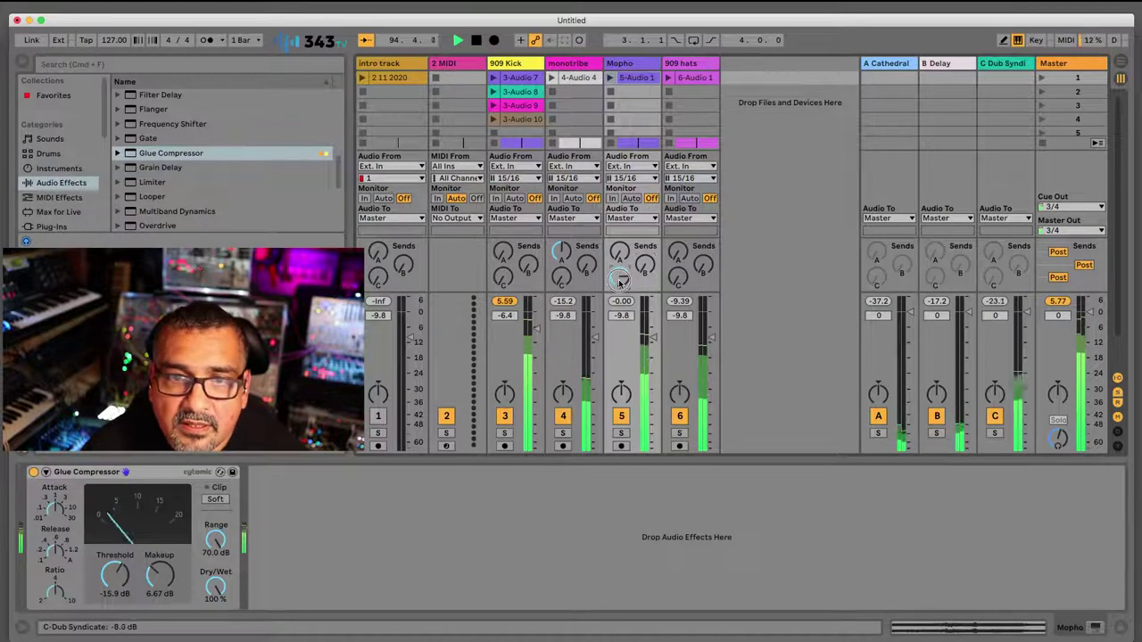
scroll(621, 280, down, 3)
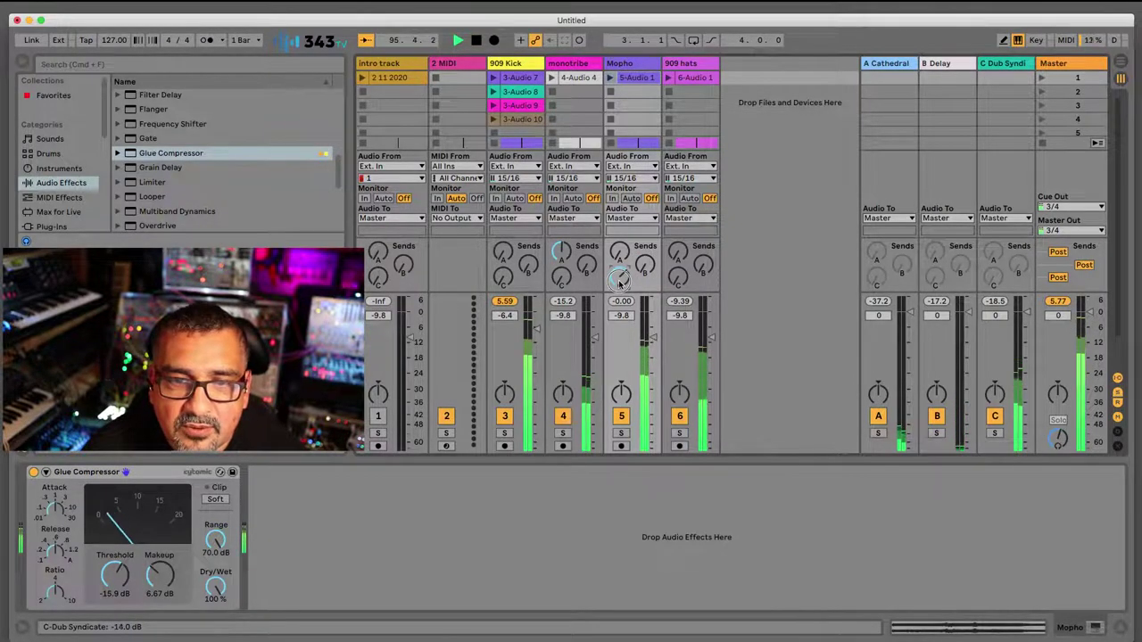
scroll(621, 281, down, 3)
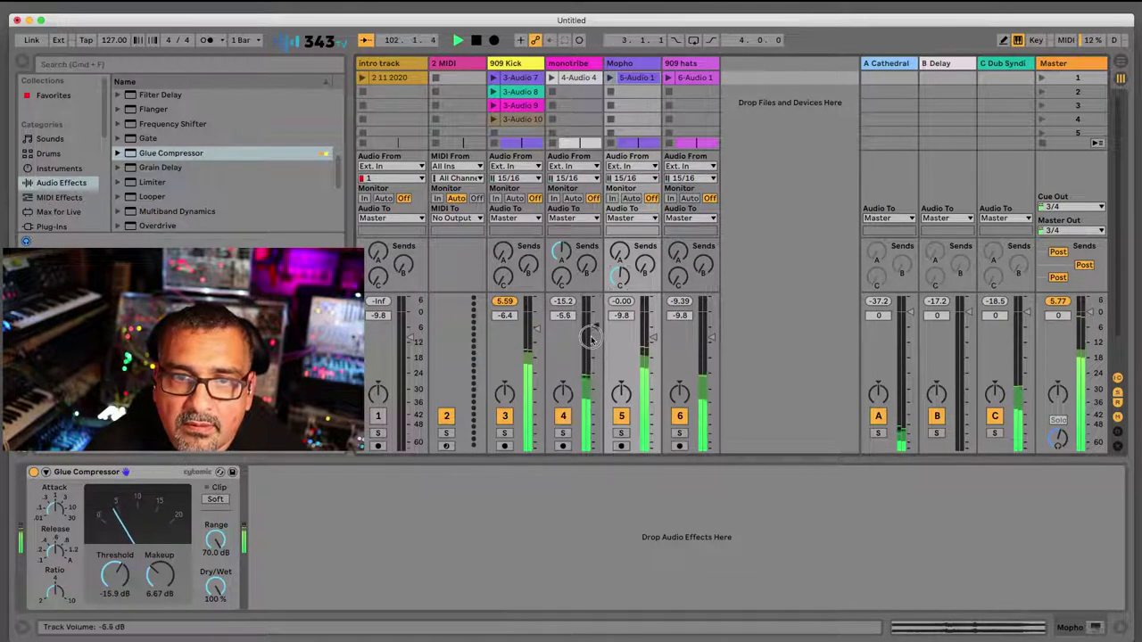
- Raise the monotribe volume to -4.0 dB and its A Cathedral send to about -6.7 dB, and stop playback
drag(591, 338, 591, 342)
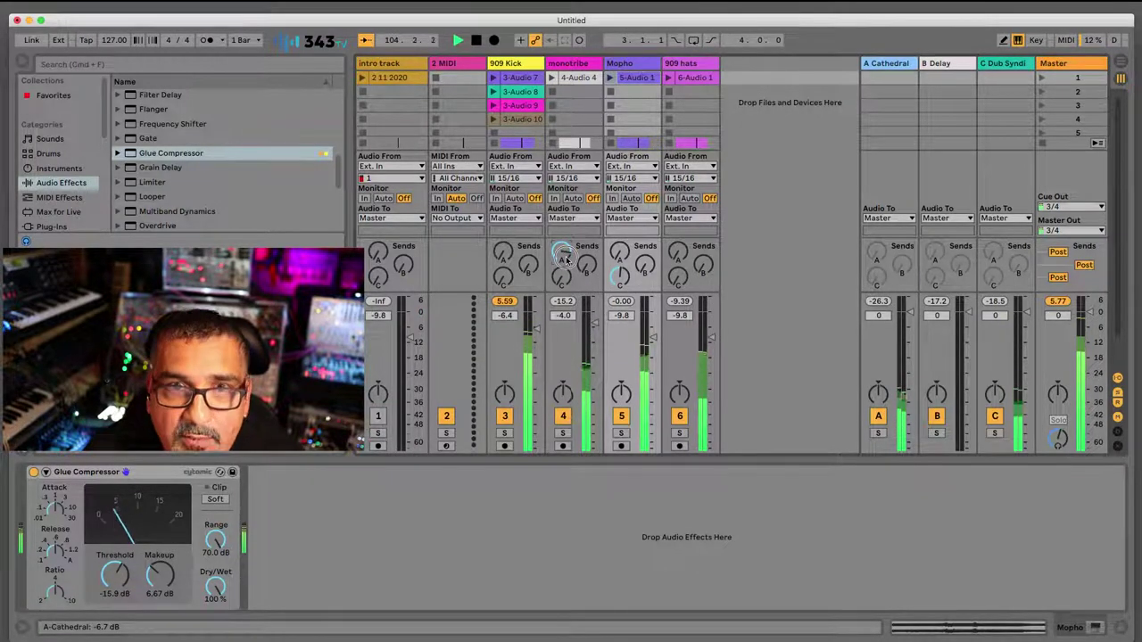
scroll(566, 260, down, 2)
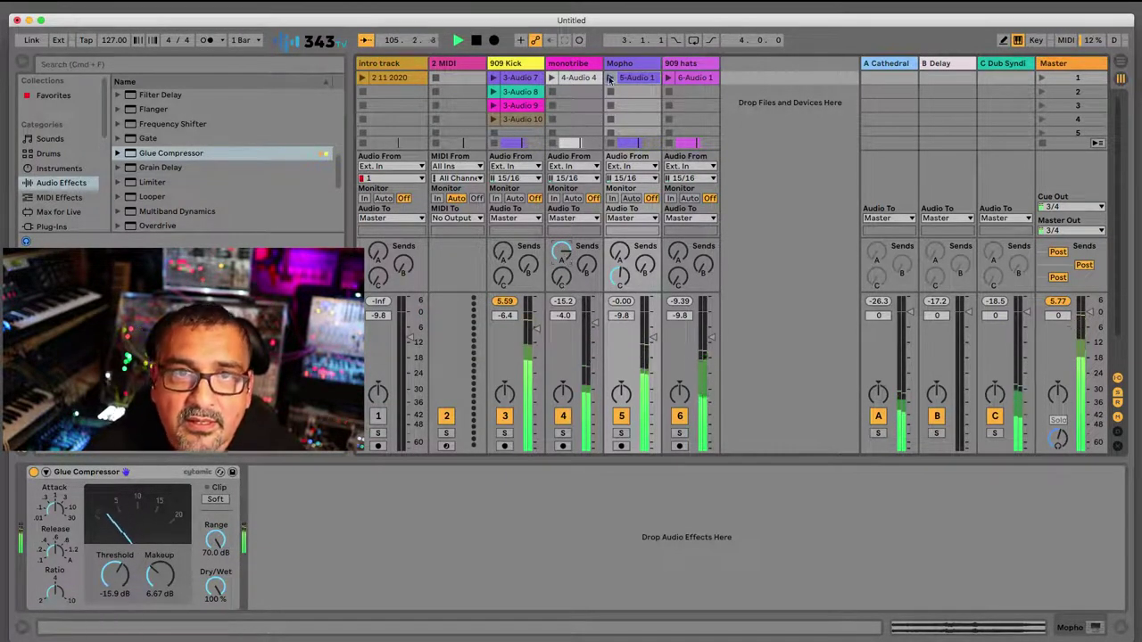
click(476, 41)
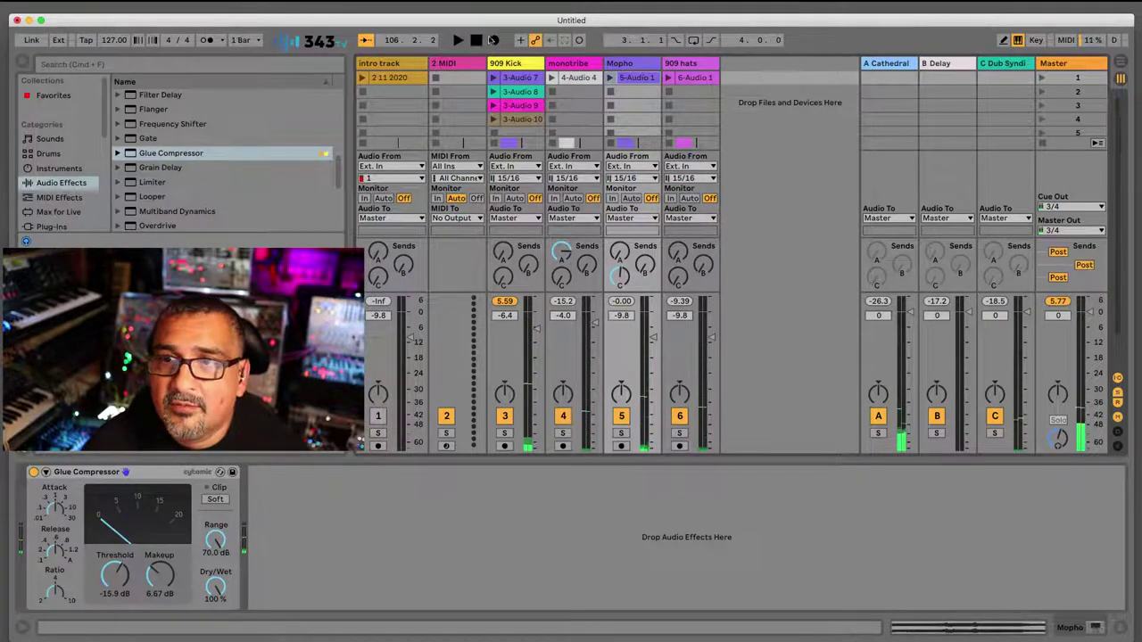